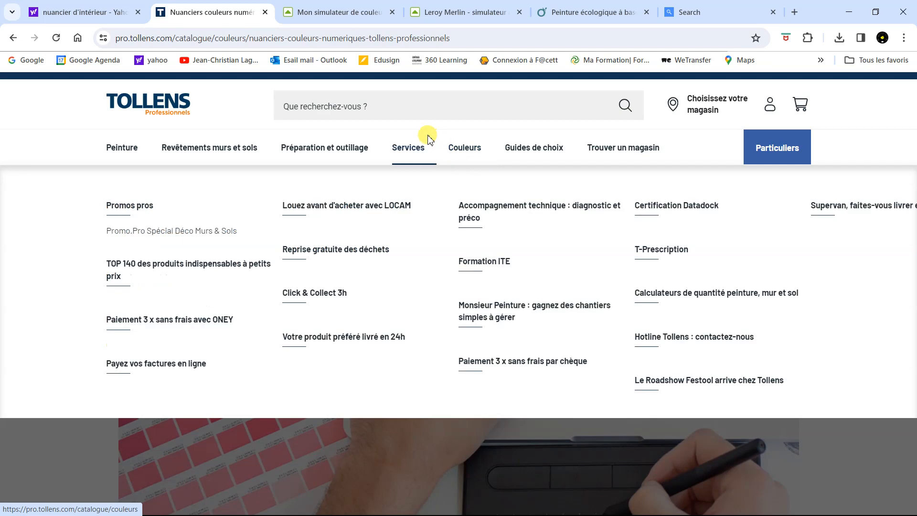
{"action": "left_click", "coordinate": [469, 154]}
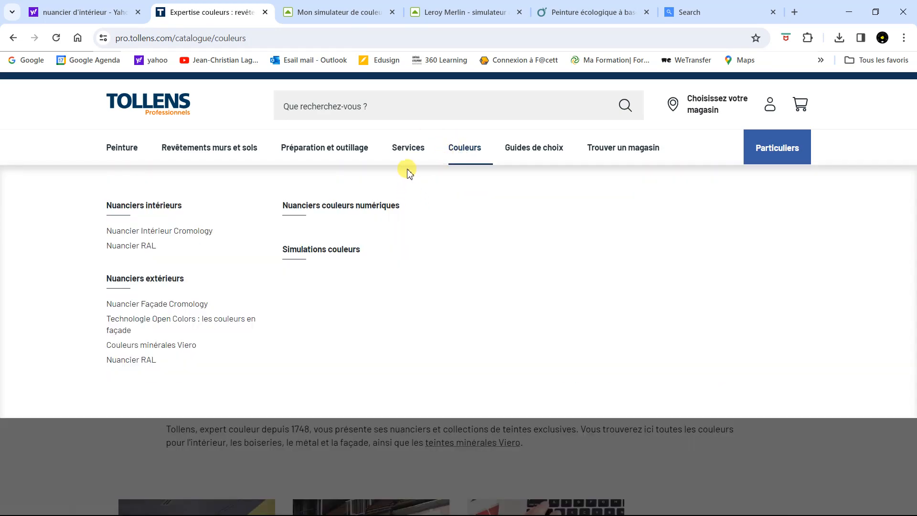
{"action": "mouse_move", "coordinate": [405, 155]}
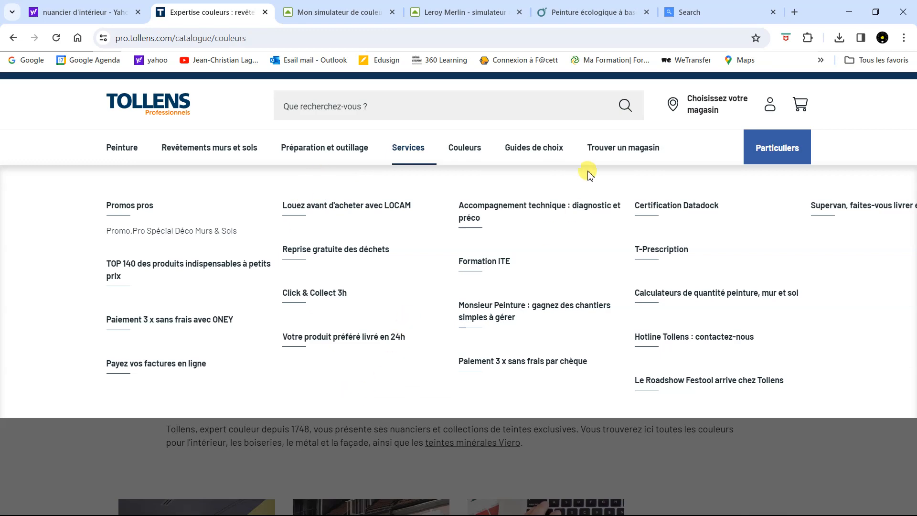
{"action": "mouse_move", "coordinate": [552, 149]}
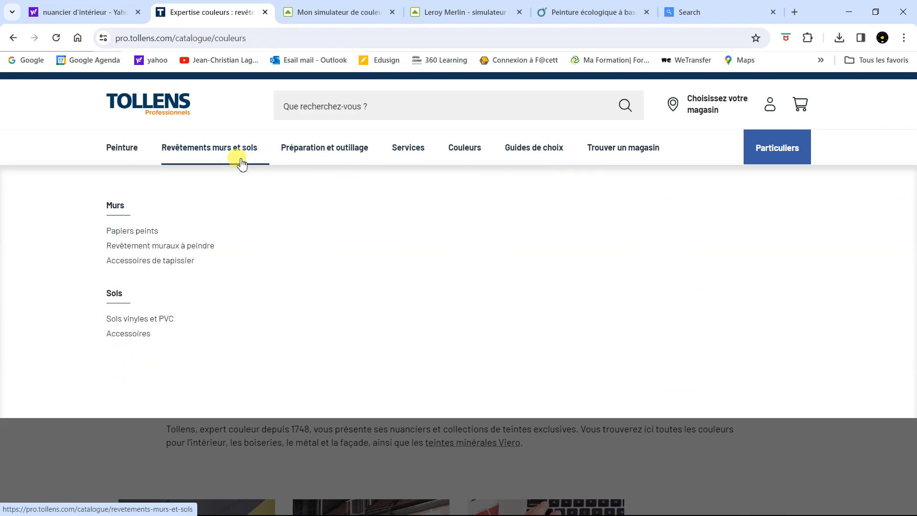
{"action": "left_click", "coordinate": [114, 148]}
Step: Open the "Nuanciers couleurs numériques" page and download the Photoshop TOTEM palette for interior colours
{"action": "mouse_move", "coordinate": [475, 164]}
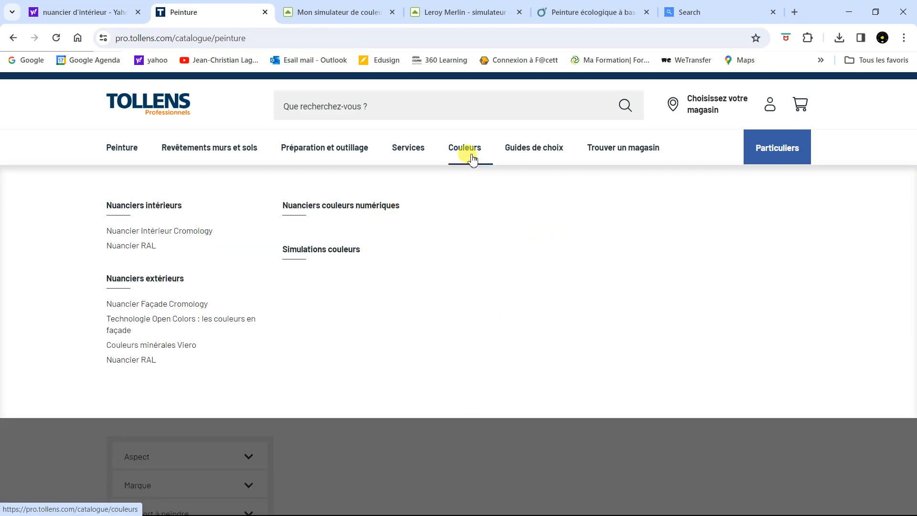
{"action": "left_click", "coordinate": [386, 212]}
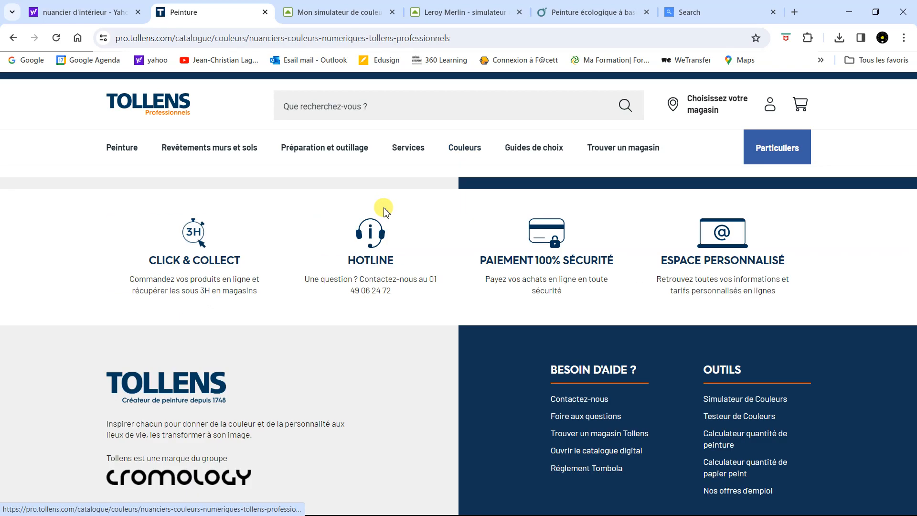
{"action": "scroll", "coordinate": [532, 262], "scroll_direction": "down", "scroll_amount": 10}
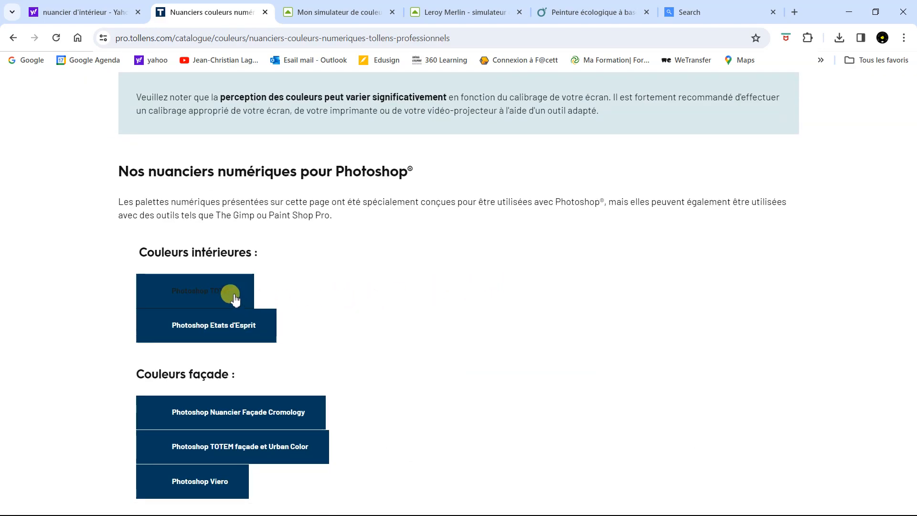
{"action": "left_click", "coordinate": [221, 298]}
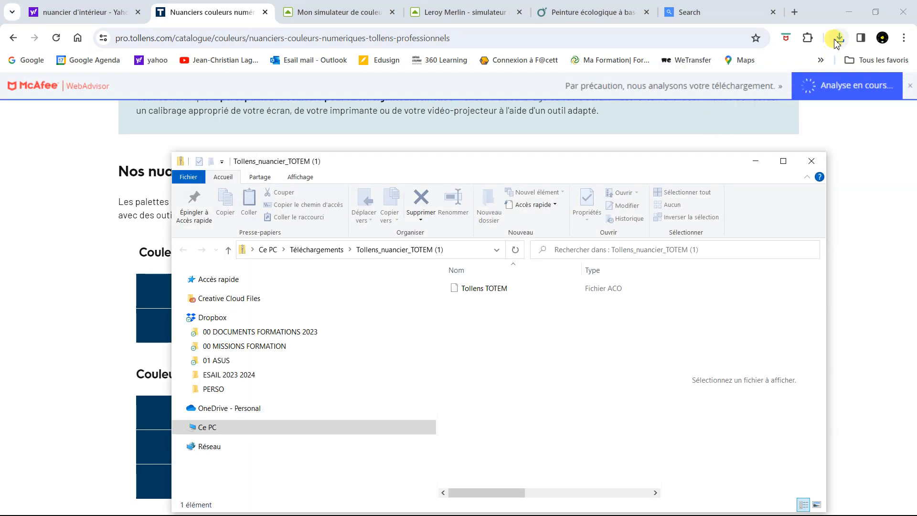
Step: Select the Tollens TOTEM file in the downloaded archive, and minimize the browser and folder windows to return to Photoshop
{"action": "left_click", "coordinate": [488, 293]}
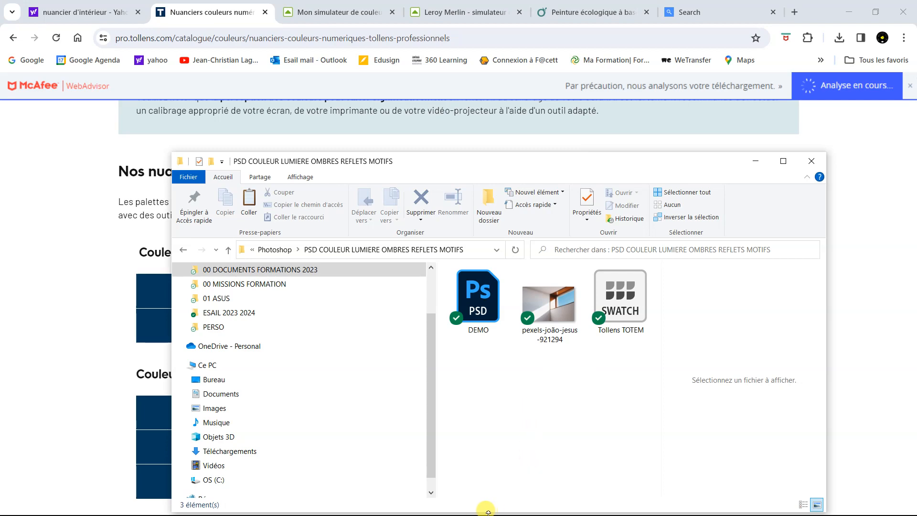
{"action": "left_click", "coordinate": [849, 12]}
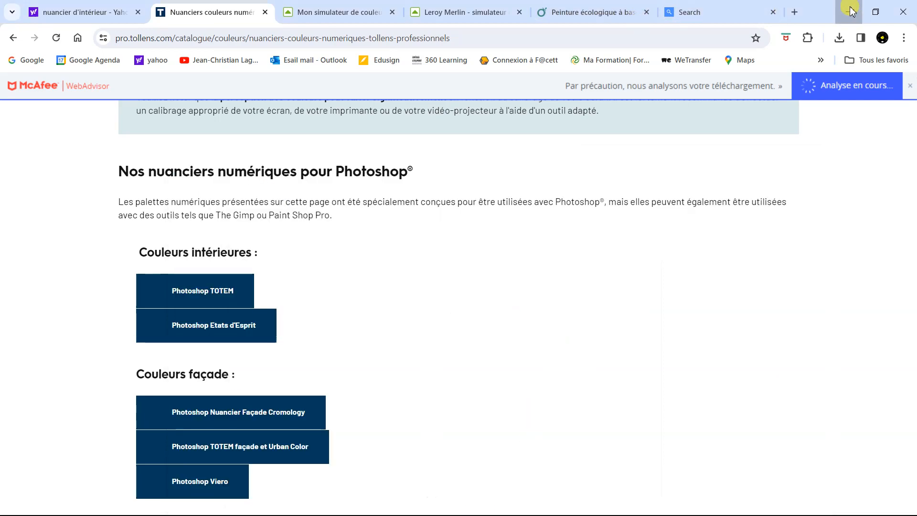
{"action": "left_click_drag", "start_coordinate": [699, 164], "coordinate": [501, 50]}
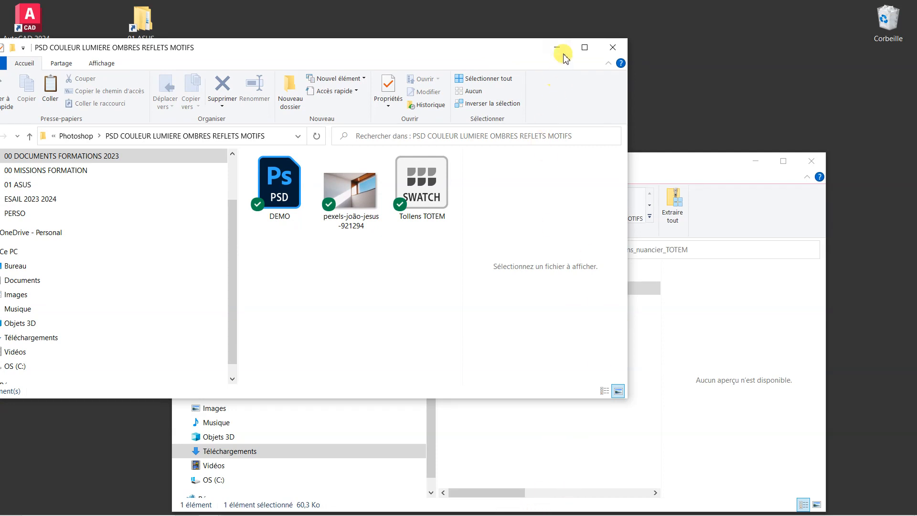
{"action": "left_click", "coordinate": [555, 48]}
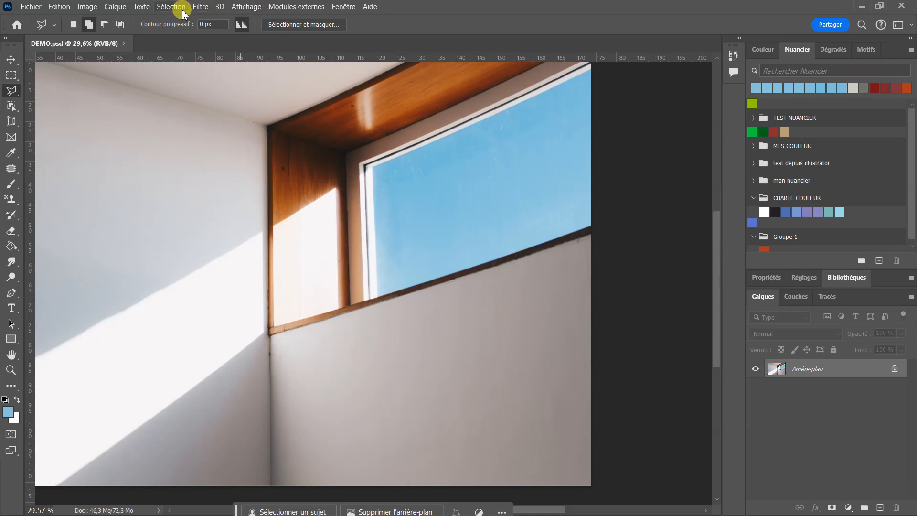
Step: Import the Tollens TOTEM swatch file from the "PSD COULEUR LUMIERE OMBRES REFLETS MOTIFS" folder into the swatches
{"action": "left_click", "coordinate": [342, 8]}
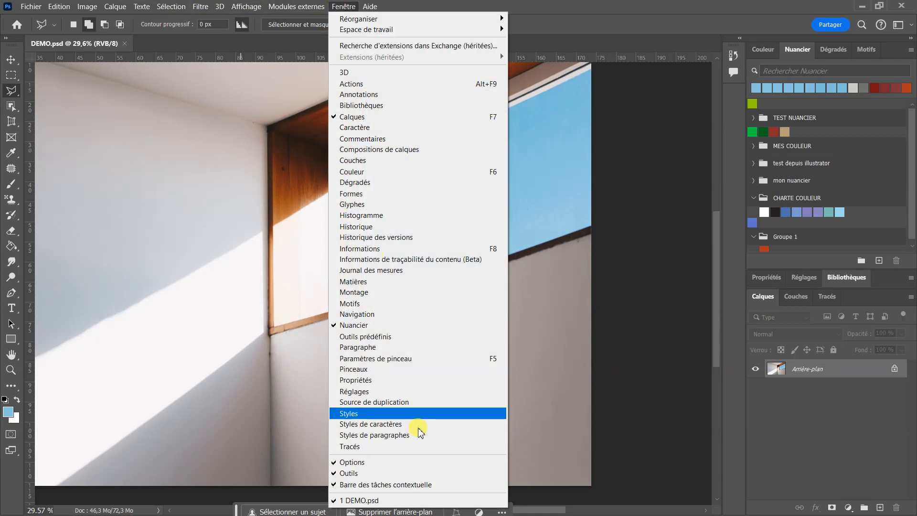
{"action": "left_click", "coordinate": [826, 237]}
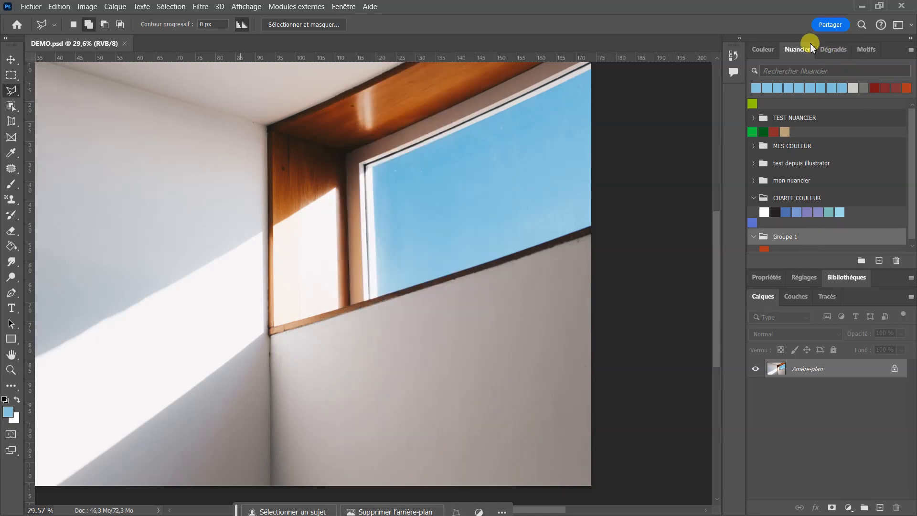
{"action": "left_click", "coordinate": [911, 50]}
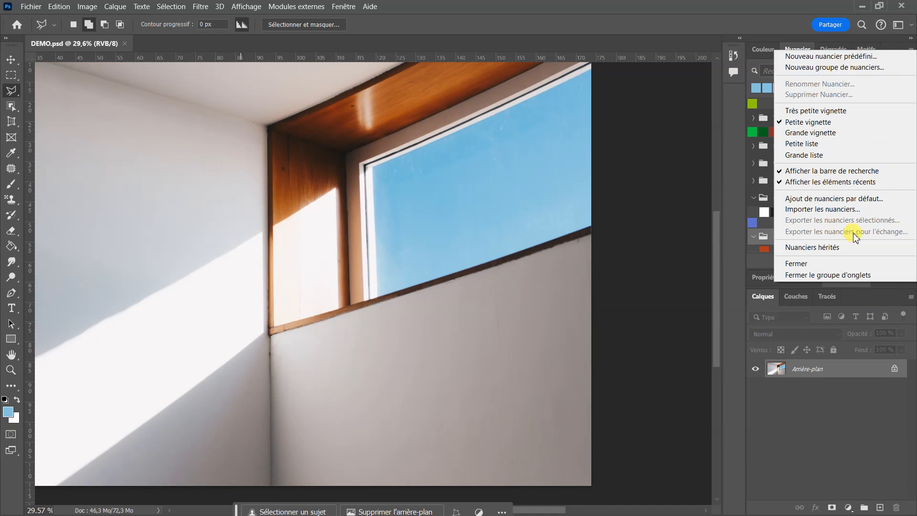
{"action": "left_click", "coordinate": [816, 211]}
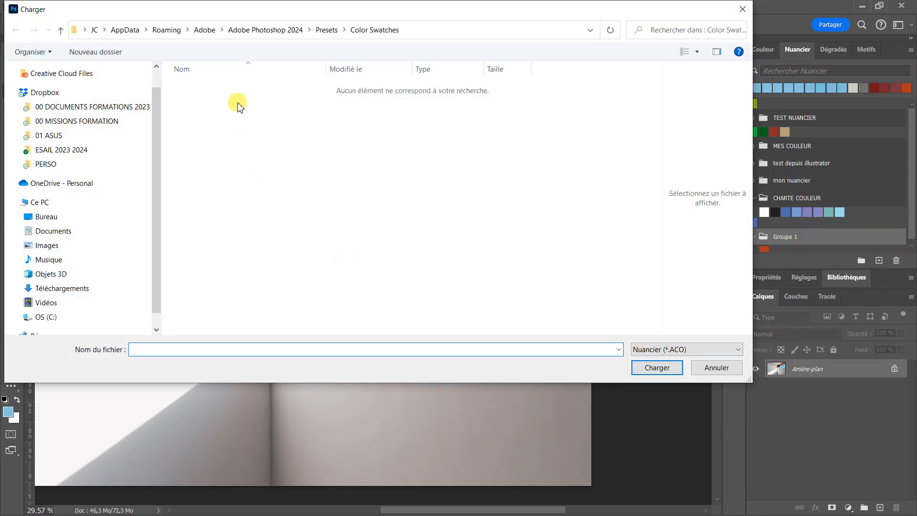
{"action": "left_click", "coordinate": [78, 110]}
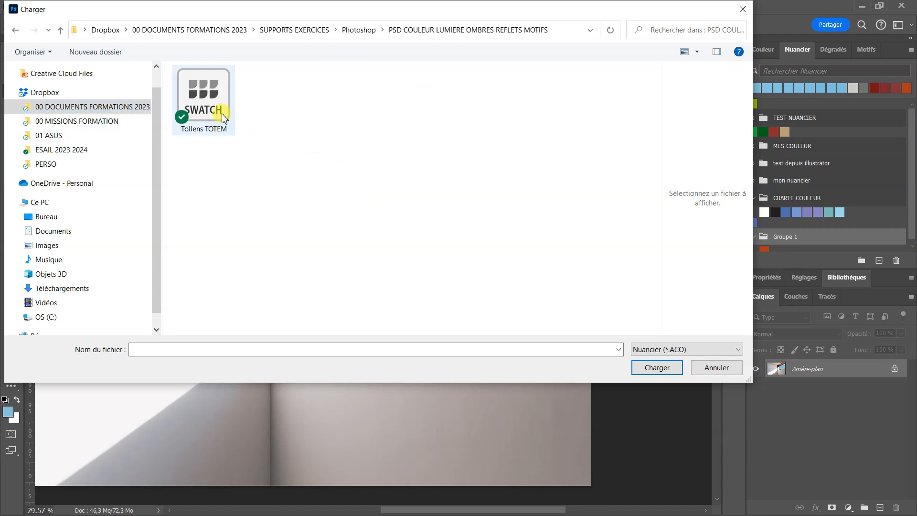
{"action": "left_click", "coordinate": [224, 119]}
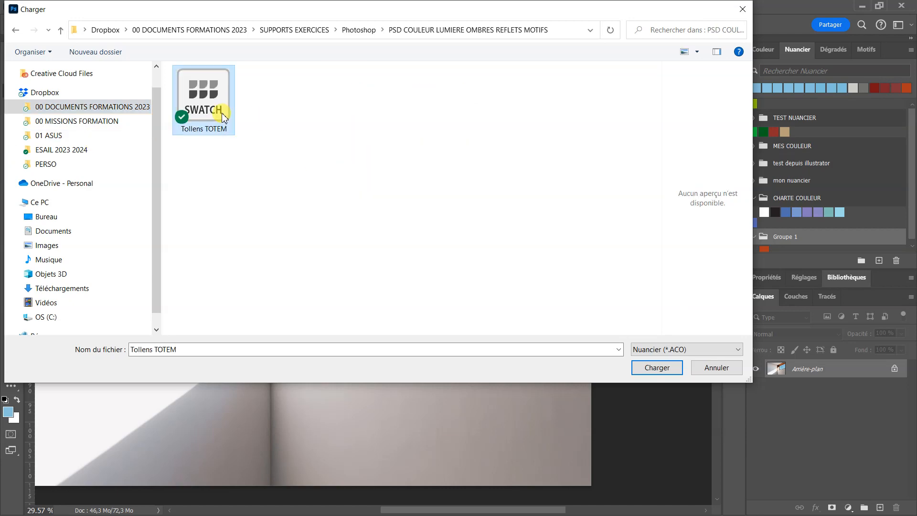
{"action": "left_click", "coordinate": [665, 368]}
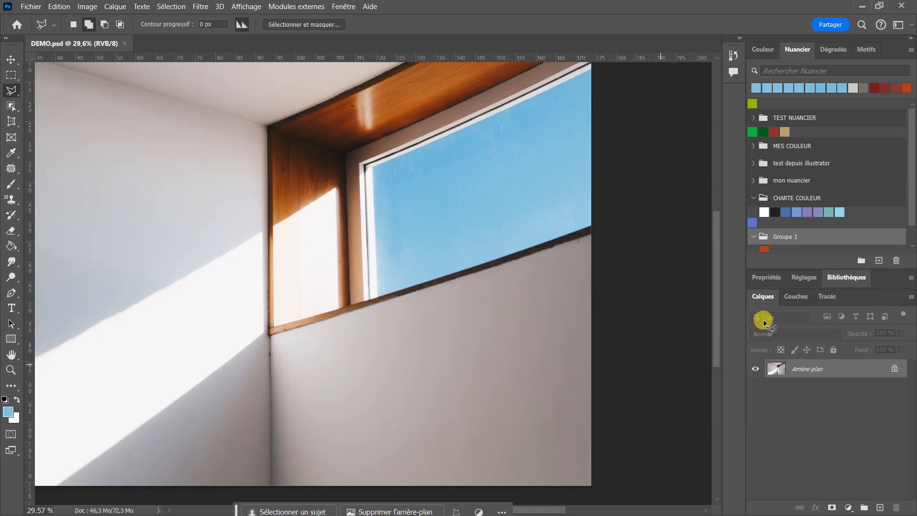
Step: Expand the imported Tollens TOTEM swatch group and pick the golden yellow swatch (f8c814) as the foreground colour
{"action": "left_click_drag", "start_coordinate": [914, 189], "coordinate": [910, 220]}
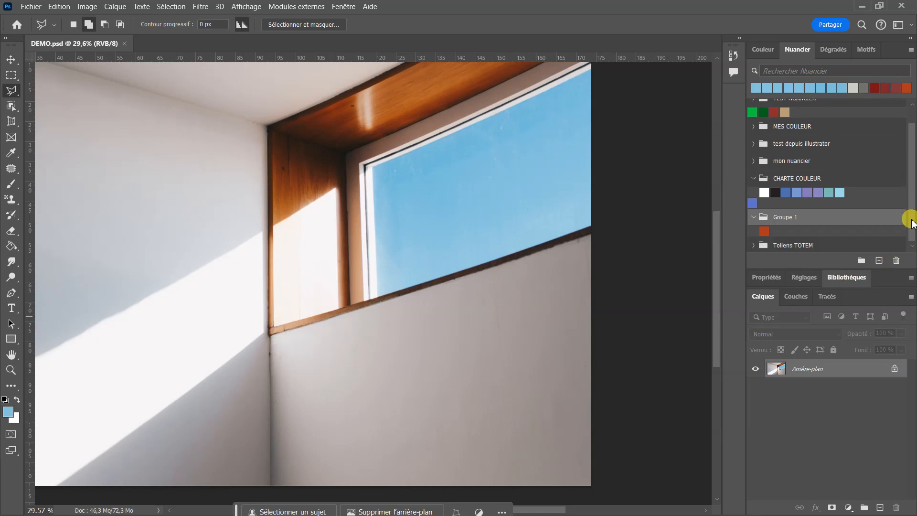
{"action": "left_click", "coordinate": [753, 245]}
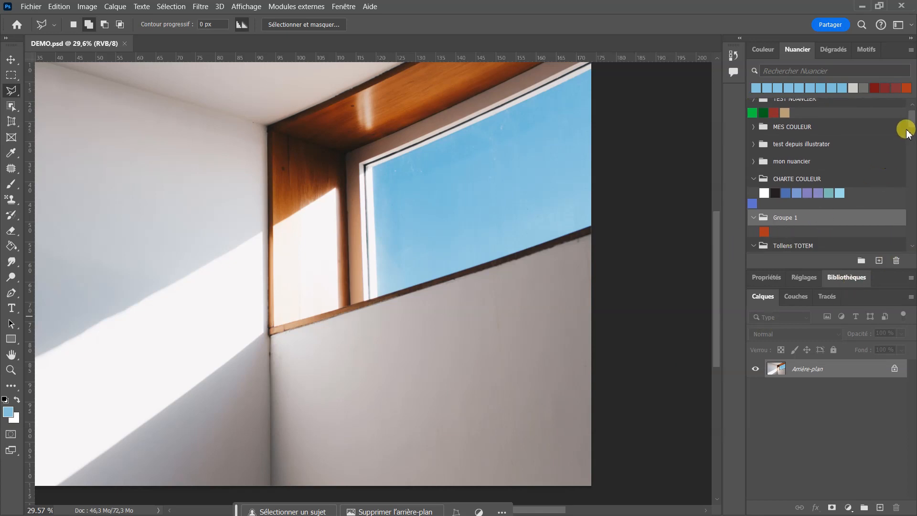
{"action": "left_click_drag", "start_coordinate": [911, 123], "coordinate": [886, 208]}
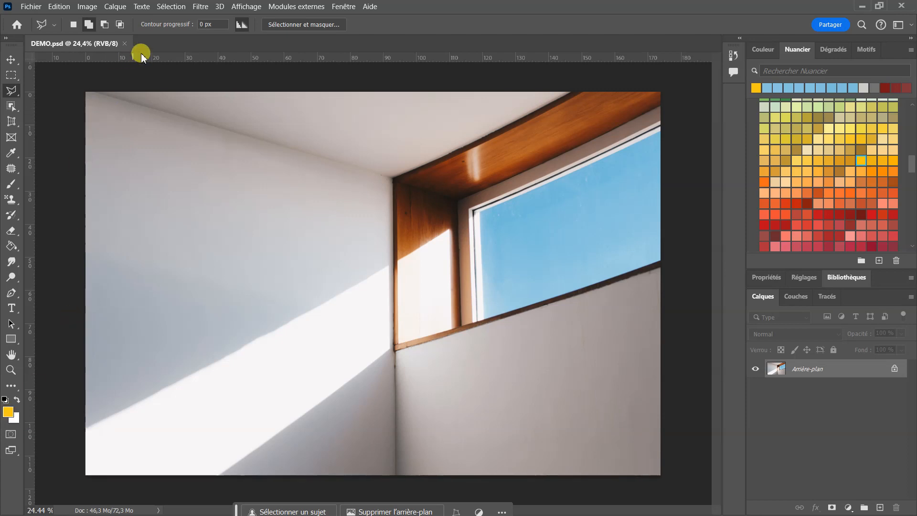
Step: Load the saved selection "mur 1" from DEMO.psd as a new selection
{"action": "left_click", "coordinate": [169, 6]}
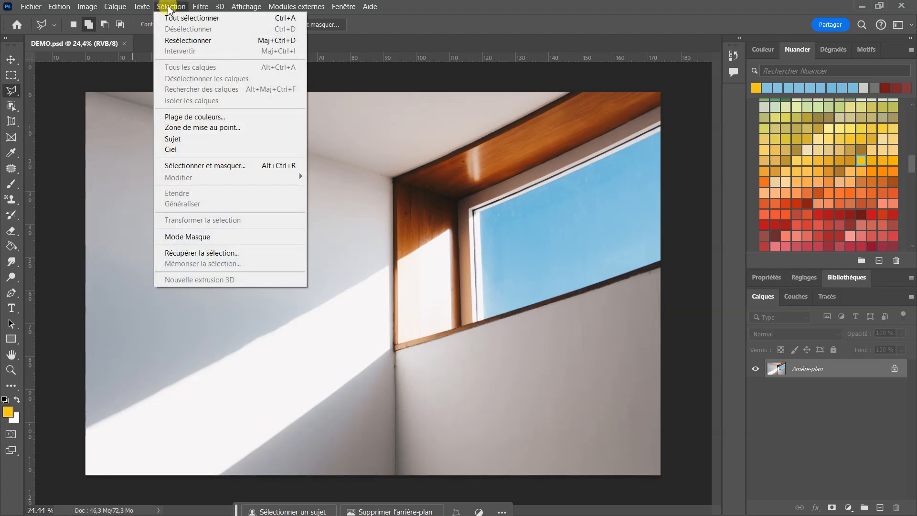
{"action": "left_click", "coordinate": [213, 253]}
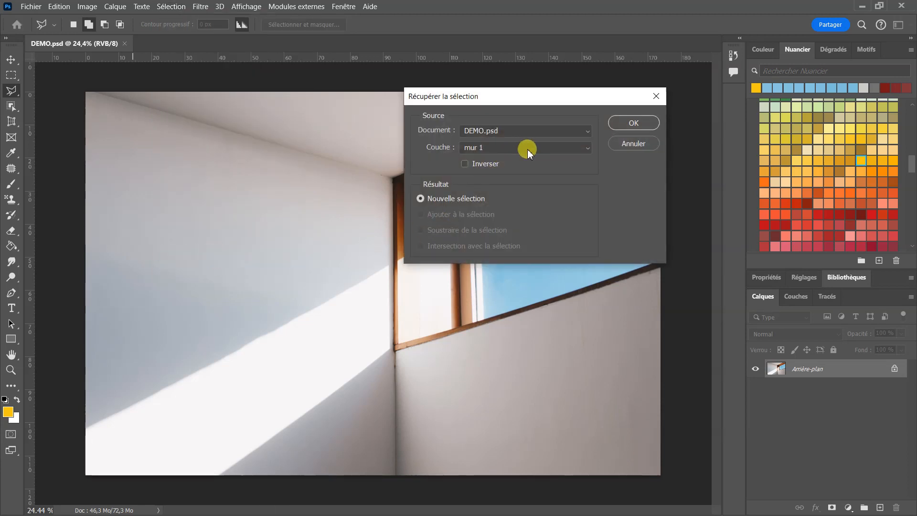
{"action": "left_click", "coordinate": [623, 123]}
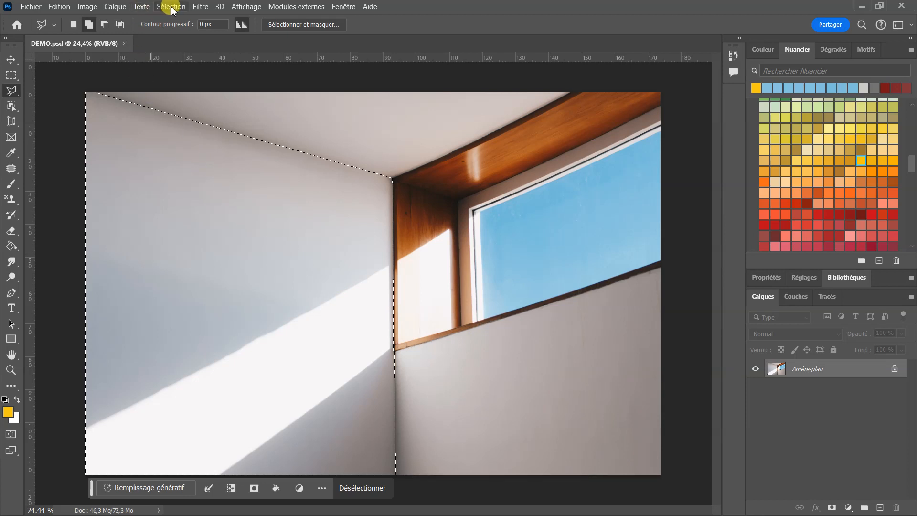
Step: Create a solid colour fill layer named "jaune" on the selected wall, using the yellow f8c814
{"action": "left_click", "coordinate": [116, 7]}
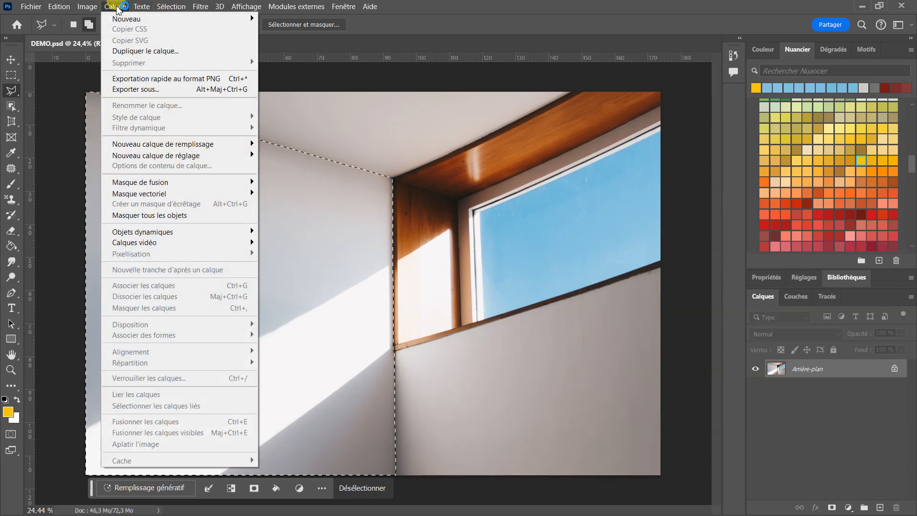
{"action": "mouse_move", "coordinate": [225, 145]}
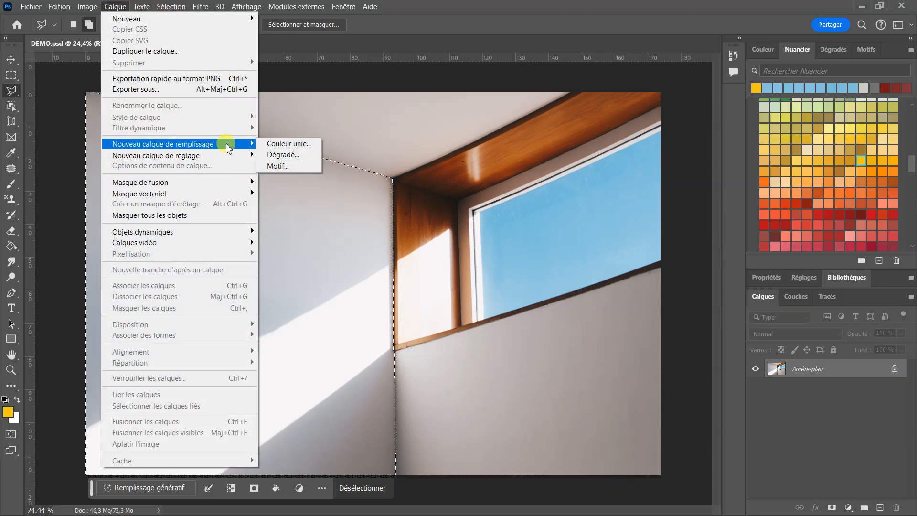
{"action": "left_click", "coordinate": [304, 146]}
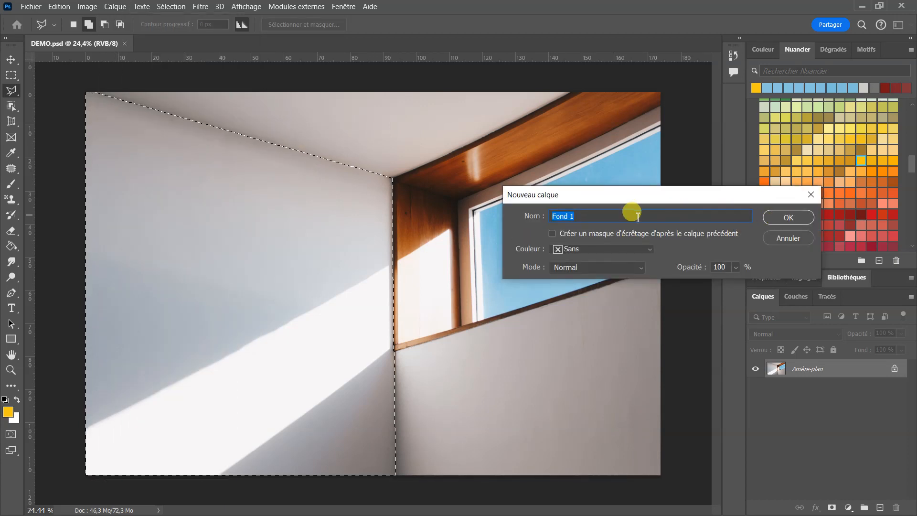
{"action": "type", "text": "j"}
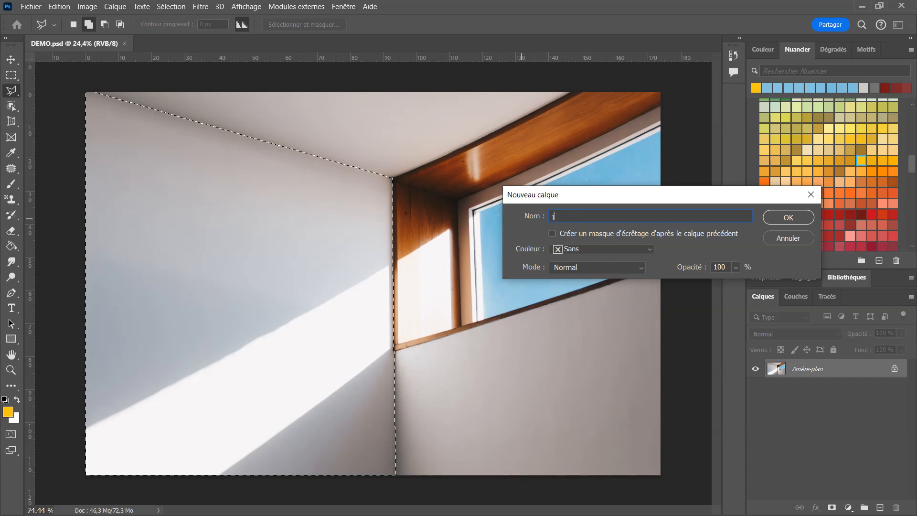
{"action": "type", "text": "aune"}
{"action": "left_click", "coordinate": [789, 217]}
{"action": "key", "text": "alt+BackSpace"}
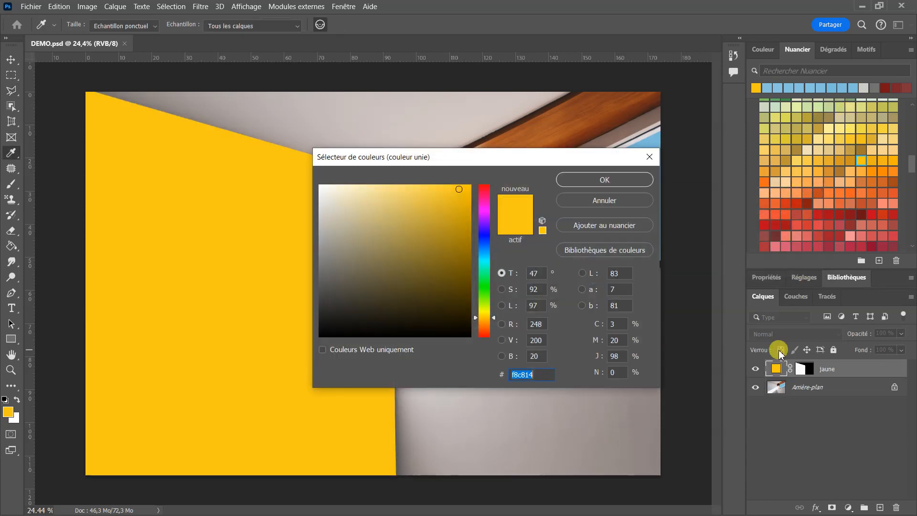
{"action": "left_click", "coordinate": [616, 181]}
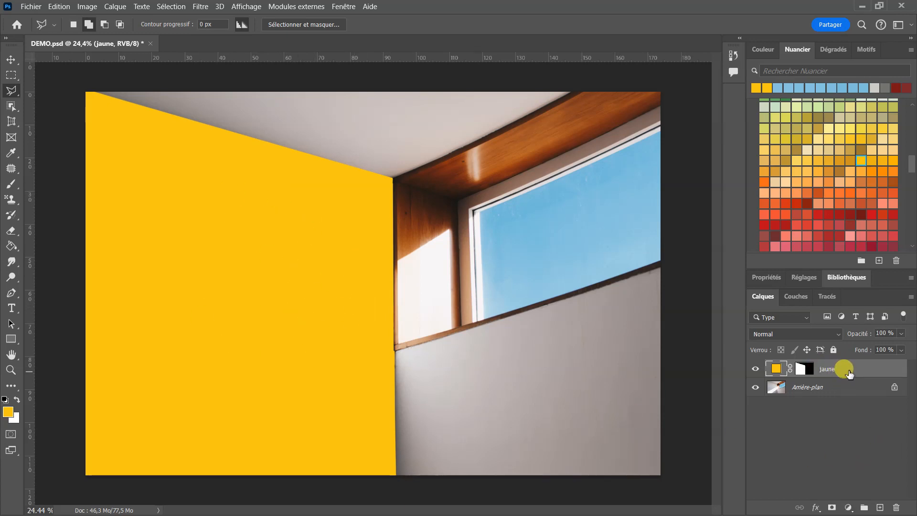
Step: Set the yellow fill layer's blending mode to Produit
{"action": "left_click", "coordinate": [835, 338]}
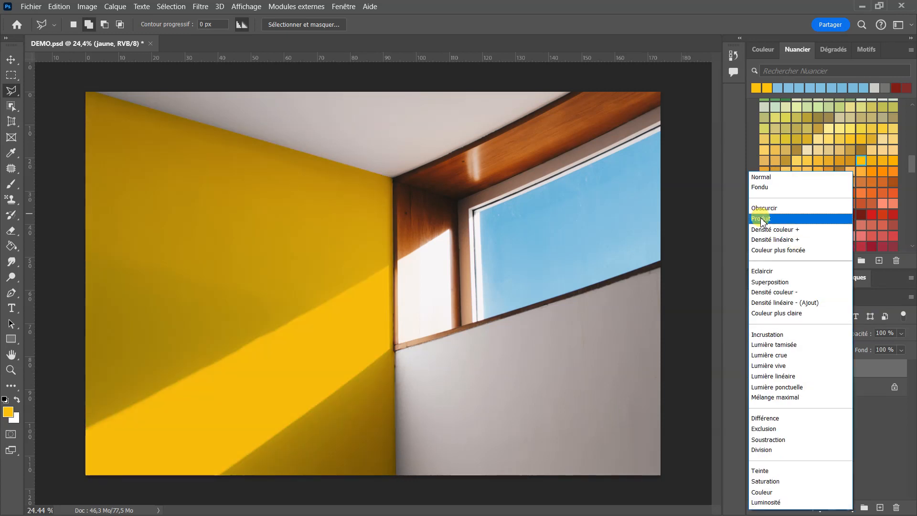
{"action": "left_click", "coordinate": [761, 218]}
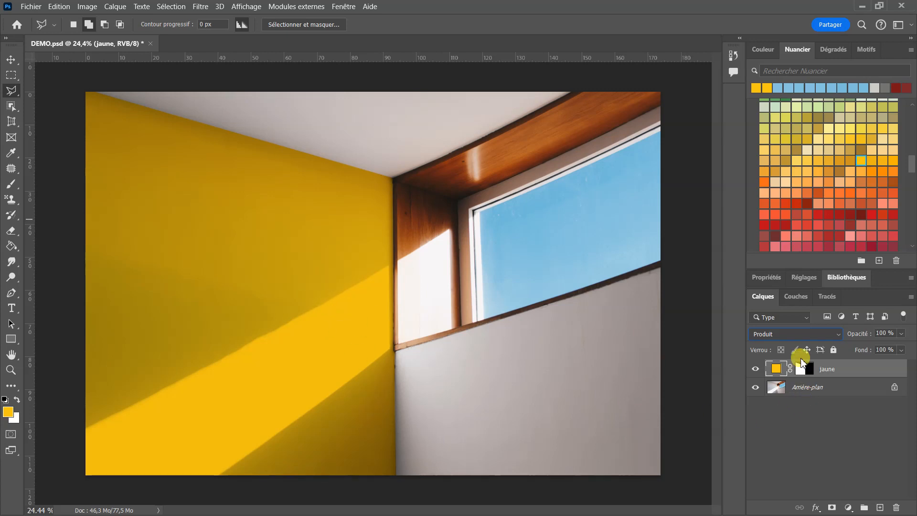
{"action": "left_click_drag", "start_coordinate": [802, 363], "coordinate": [782, 394]}
{"action": "left_click", "coordinate": [796, 446]}
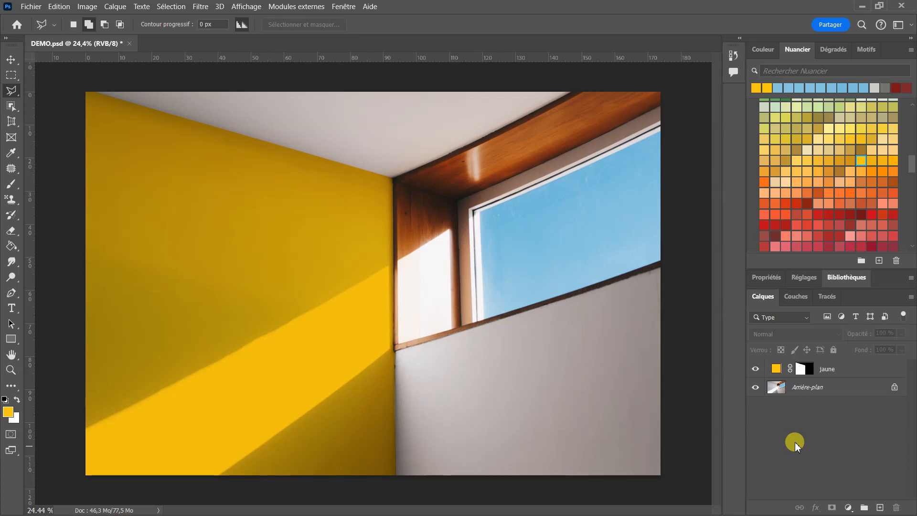
{"action": "key", "text": "ctrl+z"}
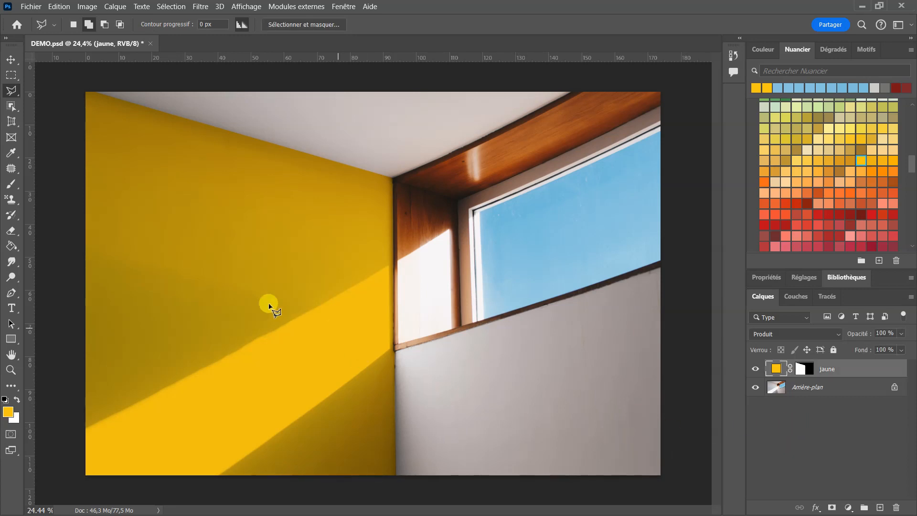
Step: Add the yellow foreground colour f8c814 to the swatches and the current library under the name "A"
{"action": "left_click", "coordinate": [9, 412]}
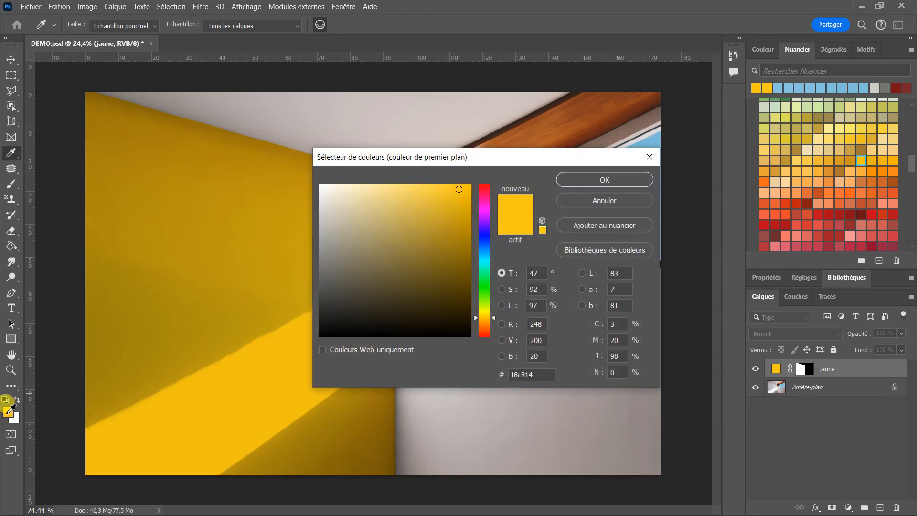
{"action": "left_click", "coordinate": [615, 227]}
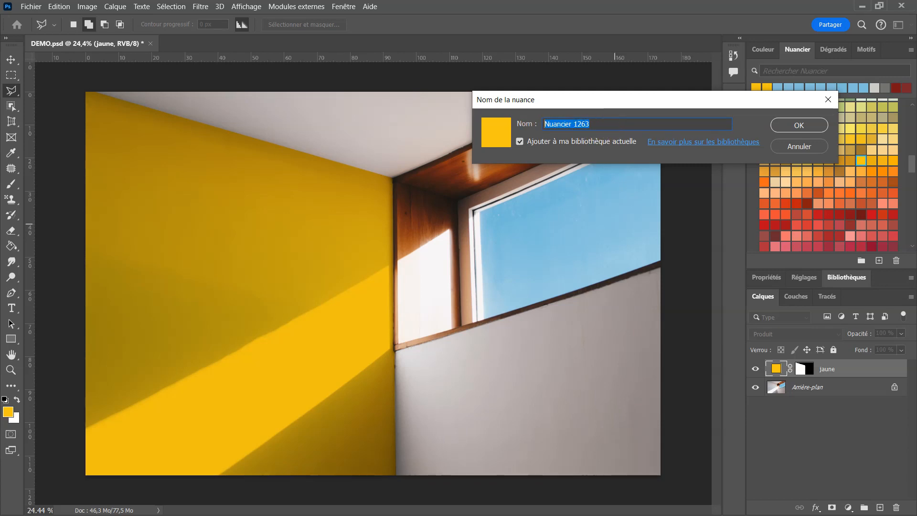
{"action": "type", "text": "a"}
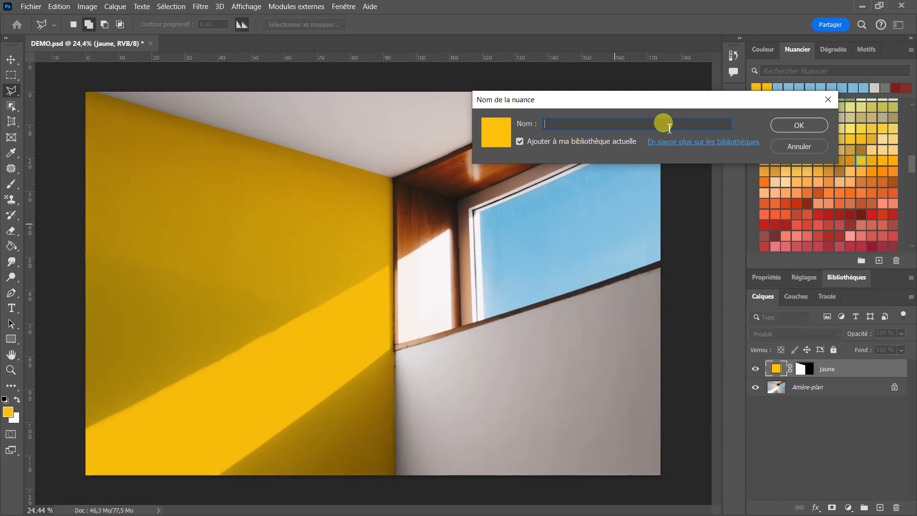
{"action": "left_click", "coordinate": [796, 125]}
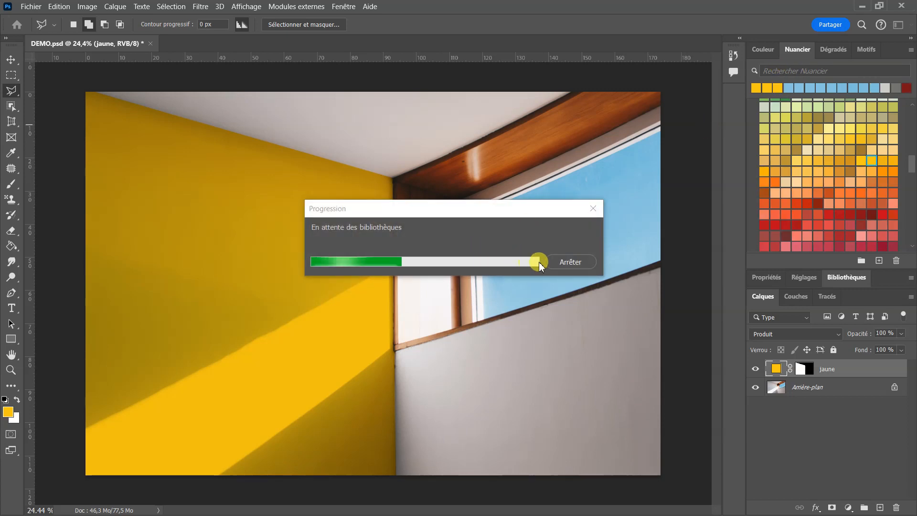
{"action": "left_click", "coordinate": [571, 261]}
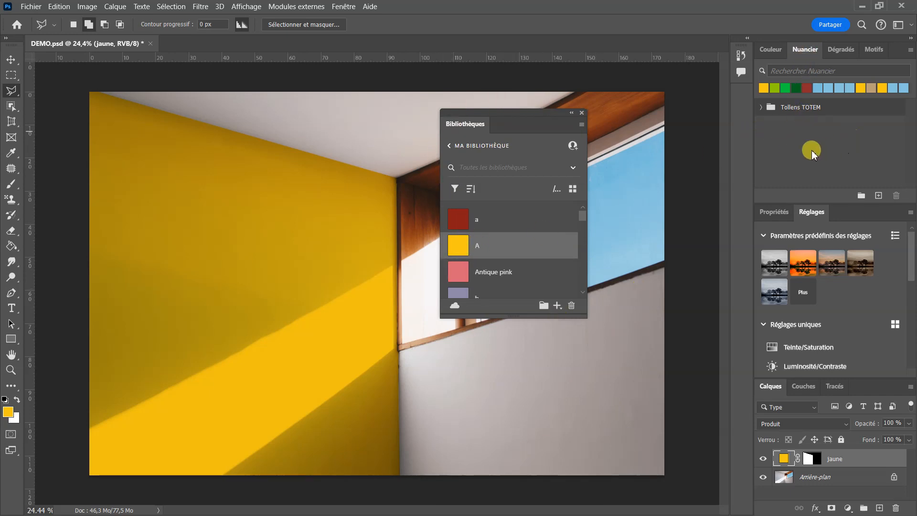
Step: Create a new swatch group named "mes nuances" alongside the Tollens TOTEM group
{"action": "left_click", "coordinate": [861, 196]}
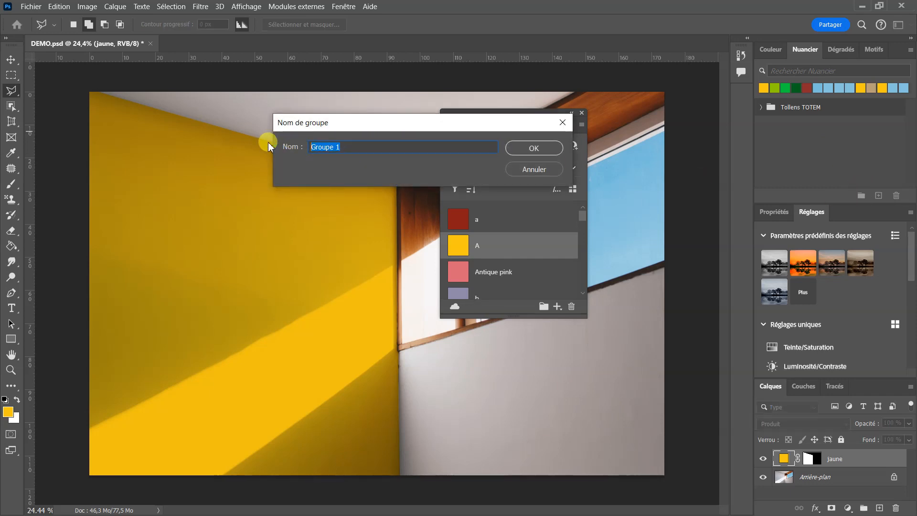
{"action": "type", "text": "mes nuances"}
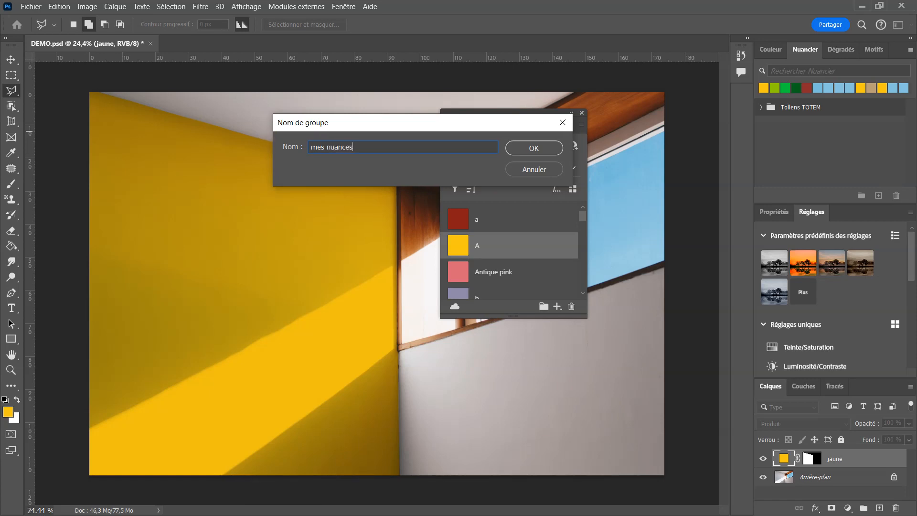
{"action": "left_click", "coordinate": [532, 148]}
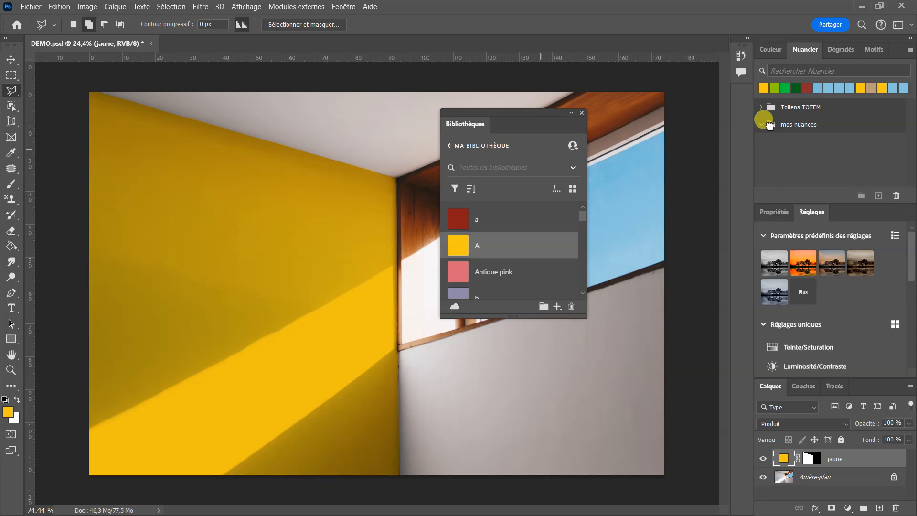
Step: Try to move the yellow colour "A" from the library into the "mes nuances" swatch group
{"action": "left_click_drag", "start_coordinate": [458, 245], "coordinate": [779, 123]}
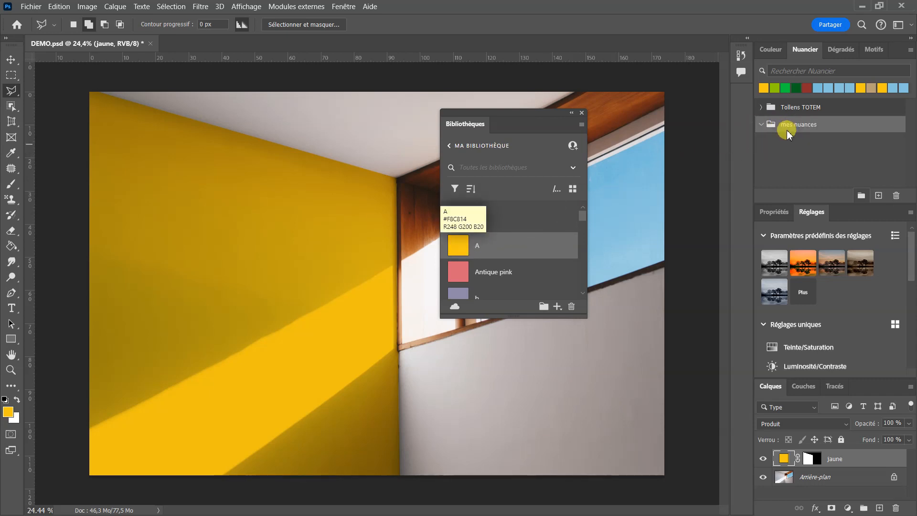
{"action": "left_click", "coordinate": [761, 124]}
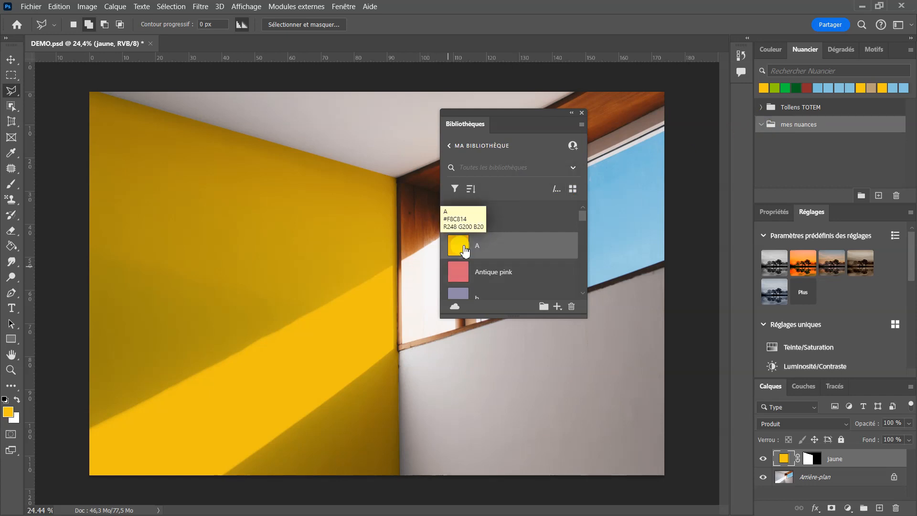
{"action": "left_click_drag", "start_coordinate": [465, 251], "coordinate": [779, 153]}
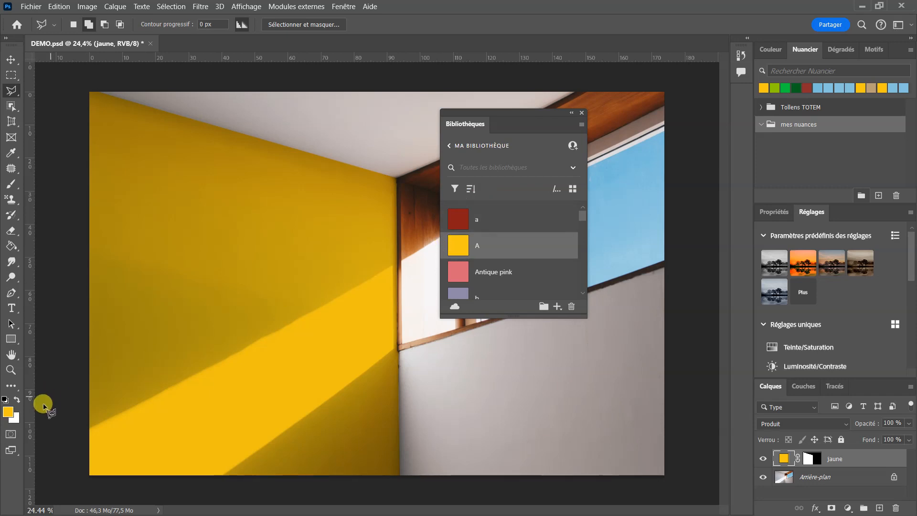
Step: Save the yellow foreground colour as swatch "A" in the "mes nuances" group and close the floating library
{"action": "left_click", "coordinate": [8, 412]}
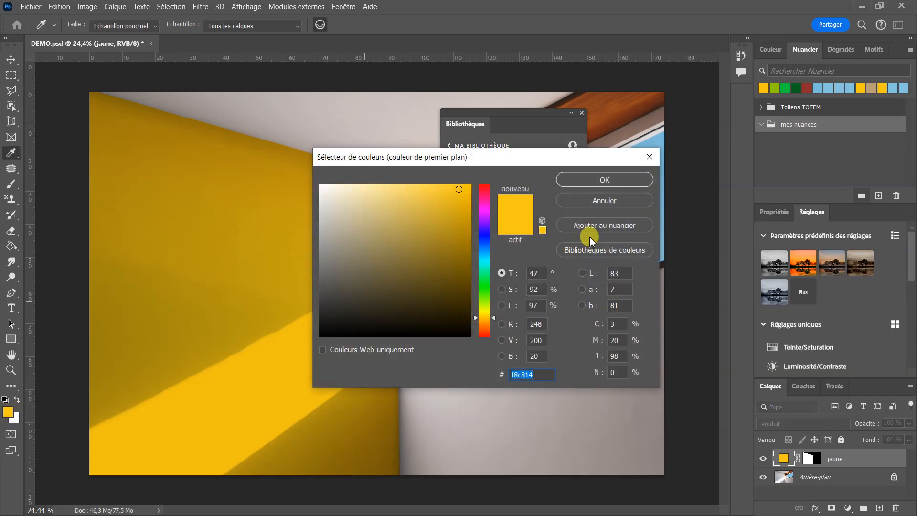
{"action": "left_click", "coordinate": [601, 228]}
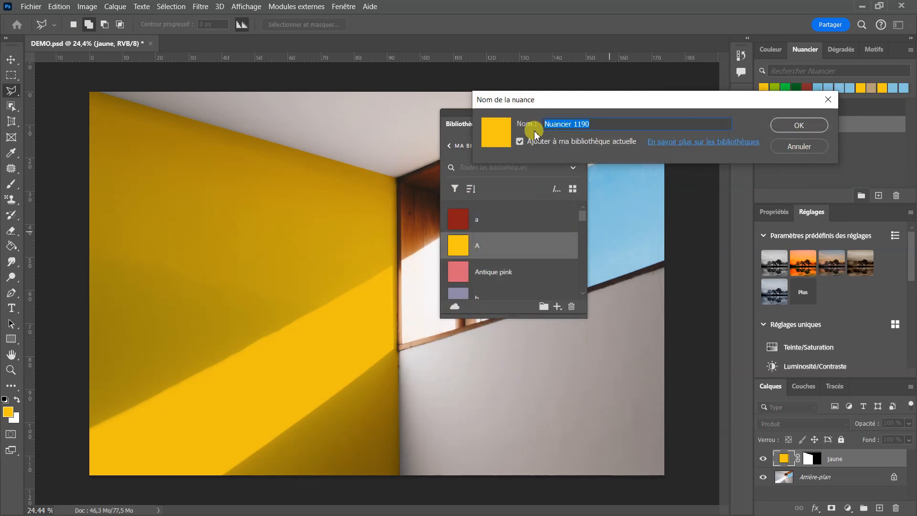
{"action": "type", "text": "A"}
{"action": "left_click", "coordinate": [811, 127]}
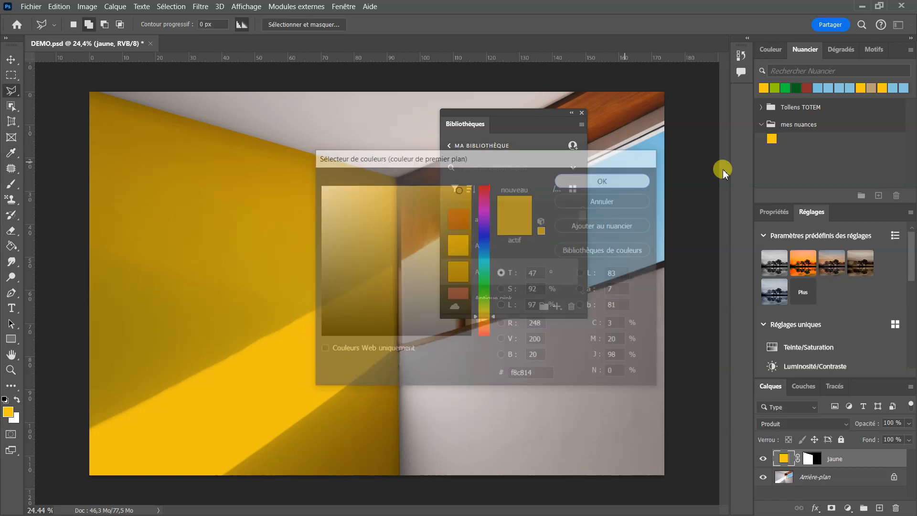
{"action": "left_click_drag", "start_coordinate": [772, 138], "coordinate": [801, 129]}
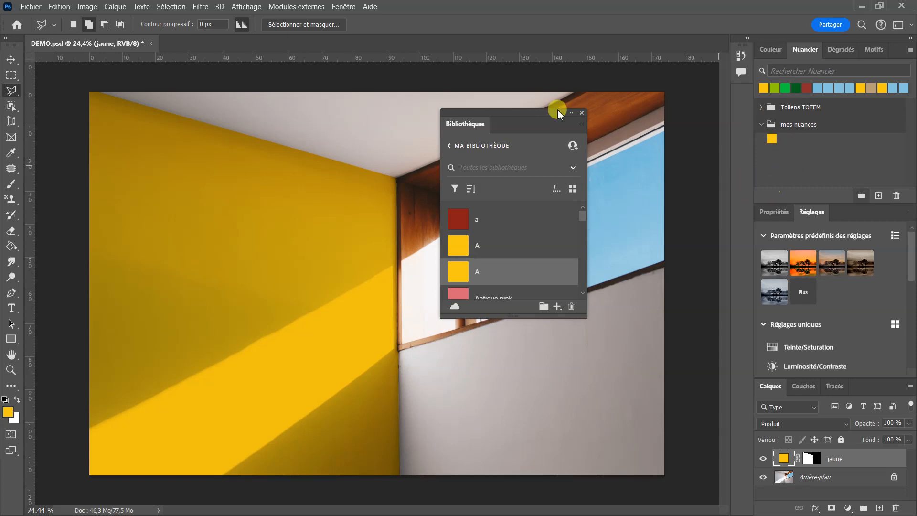
{"action": "left_click", "coordinate": [582, 114]}
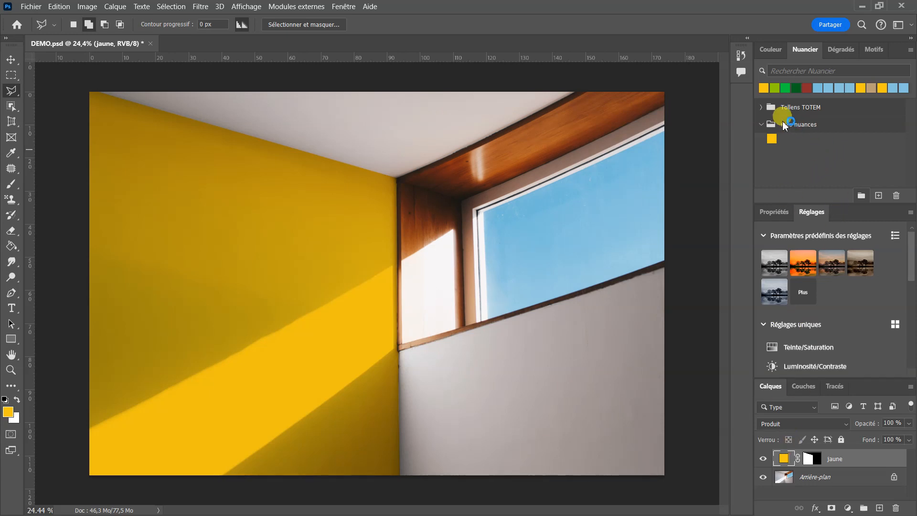
Step: Try several Tollens TOTEM blues on the wall's fill layer and settle on the dark blue 0b3b5a
{"action": "left_click", "coordinate": [763, 108]}
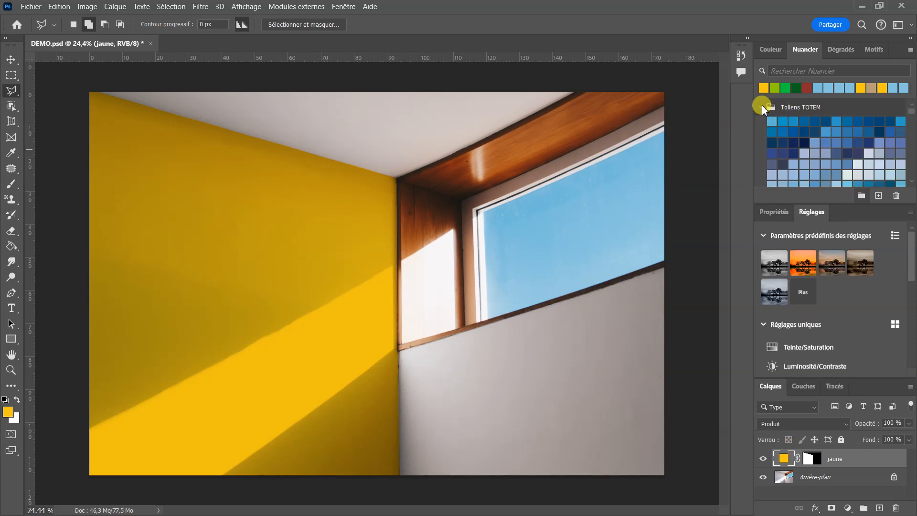
{"action": "left_click", "coordinate": [858, 141]}
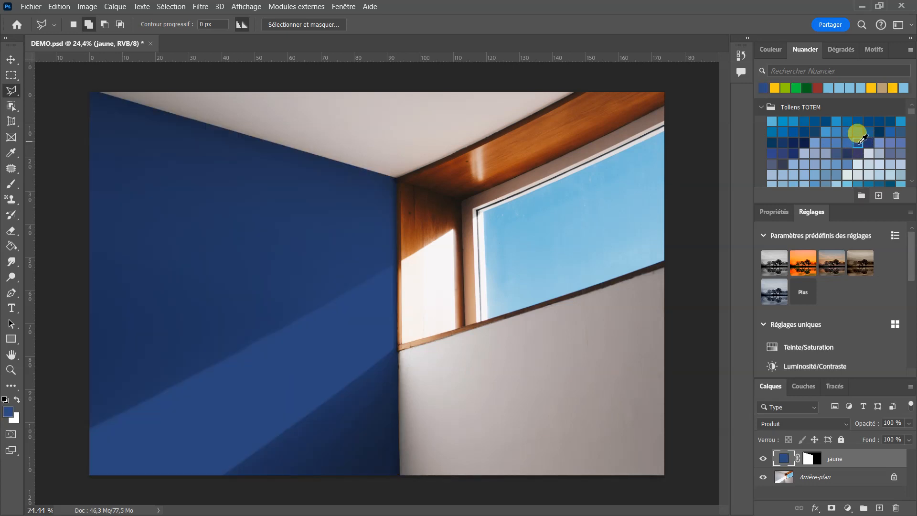
{"action": "left_click", "coordinate": [785, 464]}
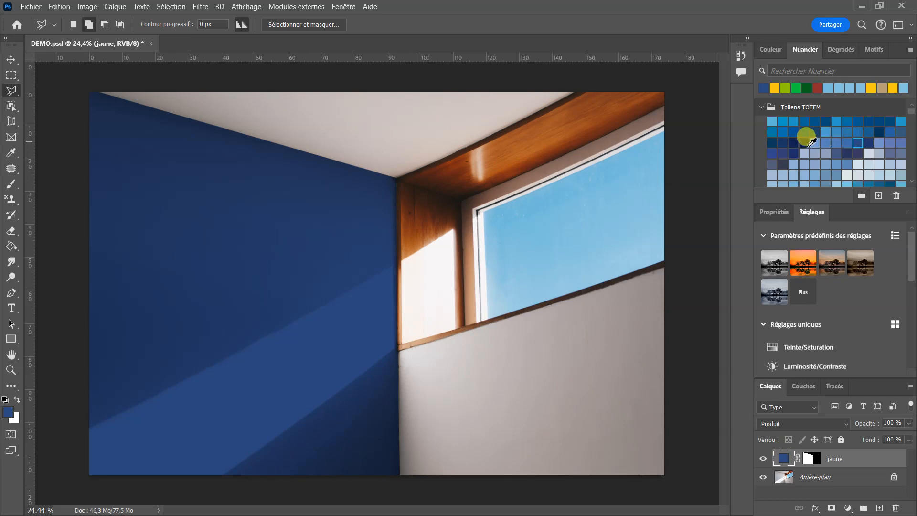
{"action": "left_click", "coordinate": [794, 143]}
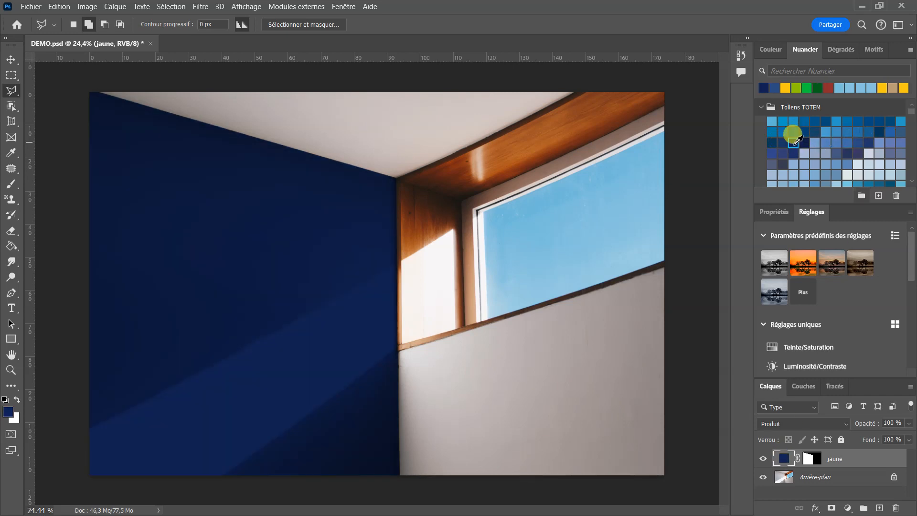
{"action": "left_click", "coordinate": [772, 142]}
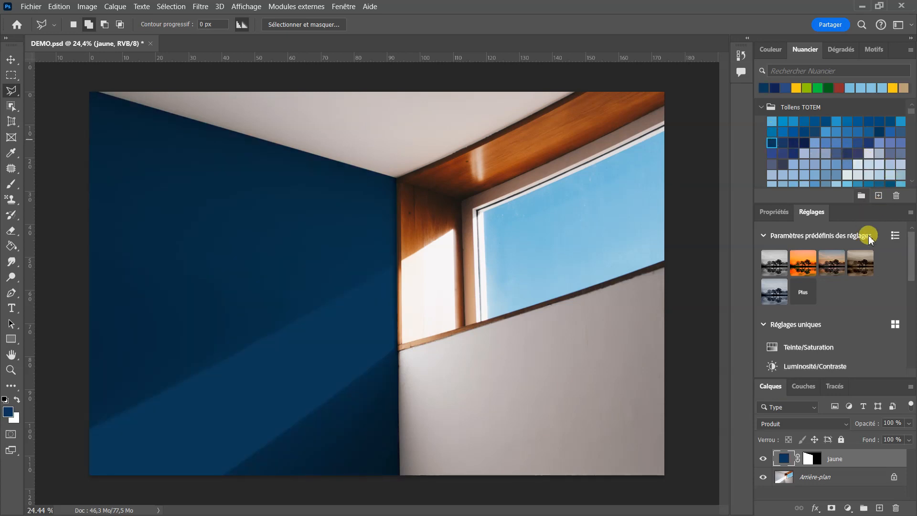
Step: Save the dark blue foreground colour 0b3b5a as a swatch named "B", also adding it to the current library
{"action": "left_click", "coordinate": [8, 412]}
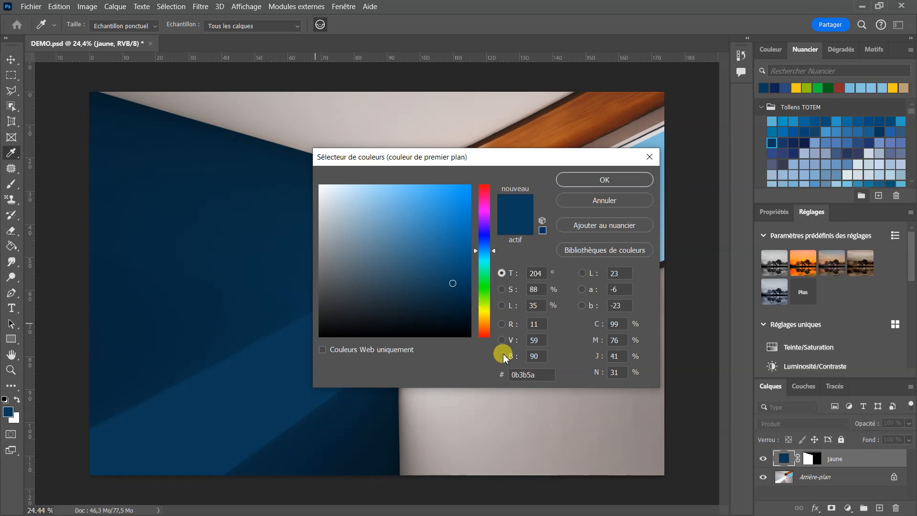
{"action": "left_click", "coordinate": [604, 225]}
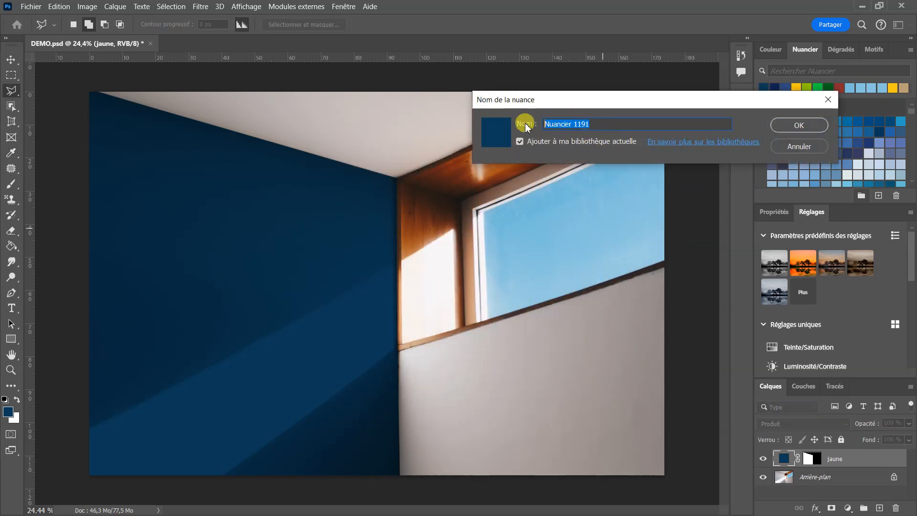
{"action": "type", "text": "B"}
{"action": "key", "text": "Return"}
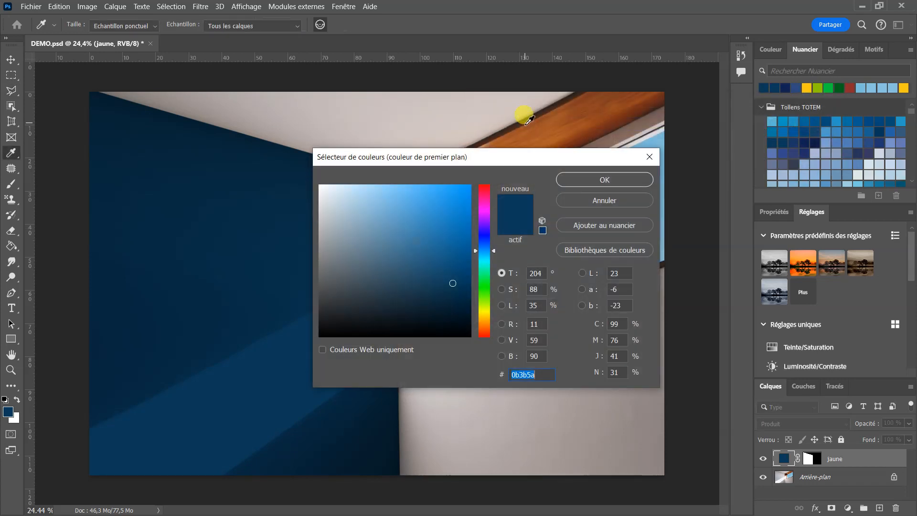
{"action": "left_click", "coordinate": [619, 180]}
{"action": "key", "text": "l"}
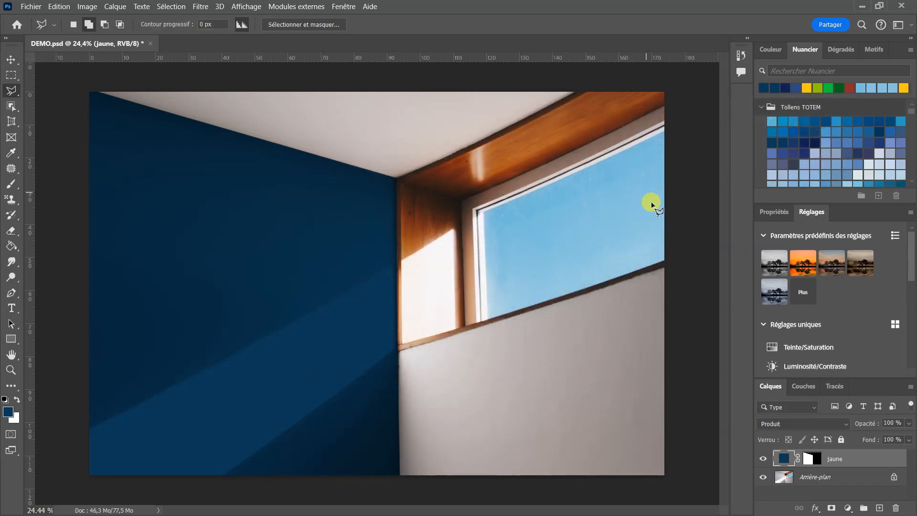
Step: Collapse the Tollens TOTEM group, save the dark blue again under its default name and place it in "mes nuances"
{"action": "left_click", "coordinate": [761, 107]}
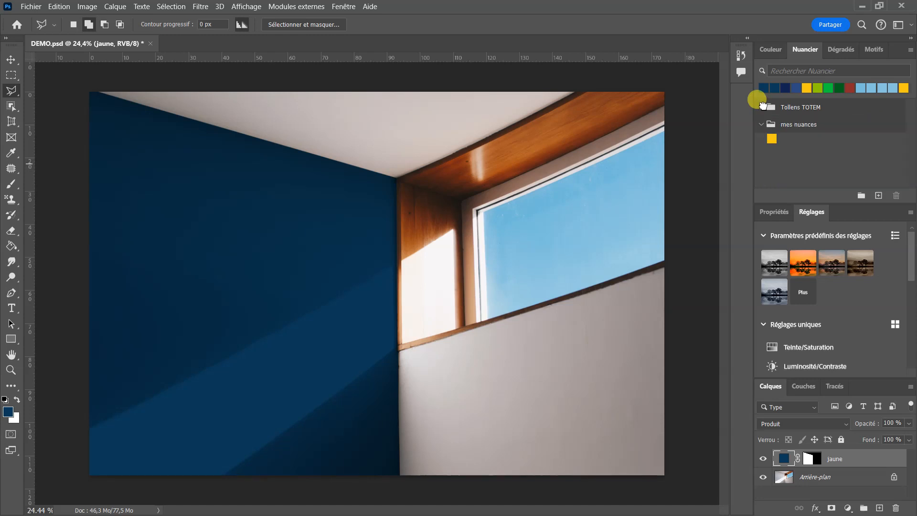
{"action": "left_click", "coordinate": [8, 413]}
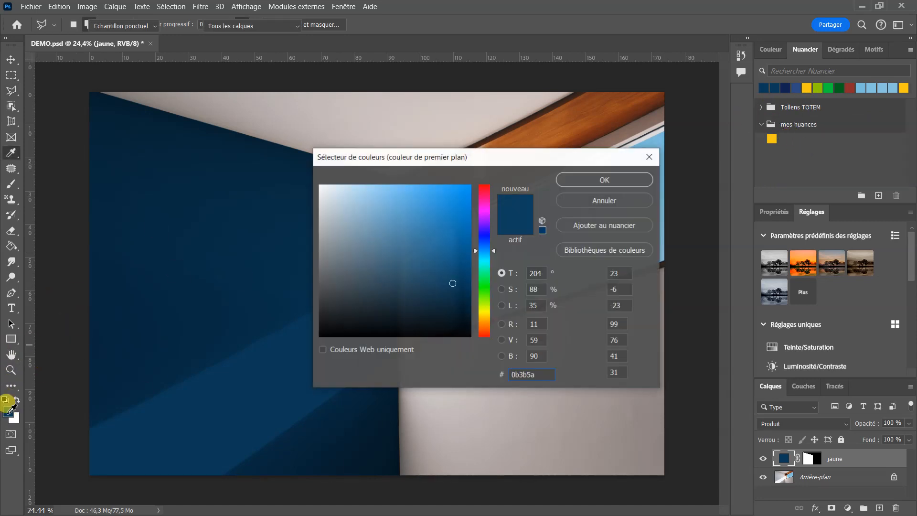
{"action": "left_click", "coordinate": [601, 228]}
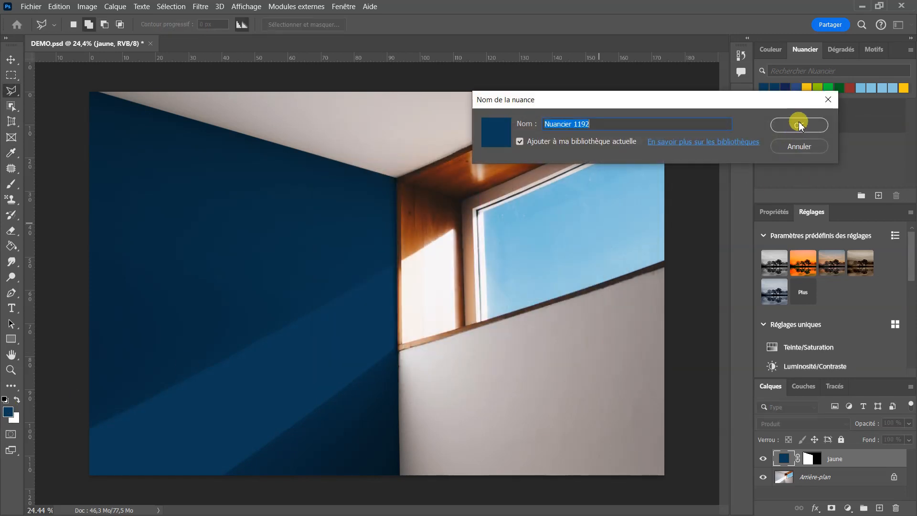
{"action": "left_click", "coordinate": [799, 125]}
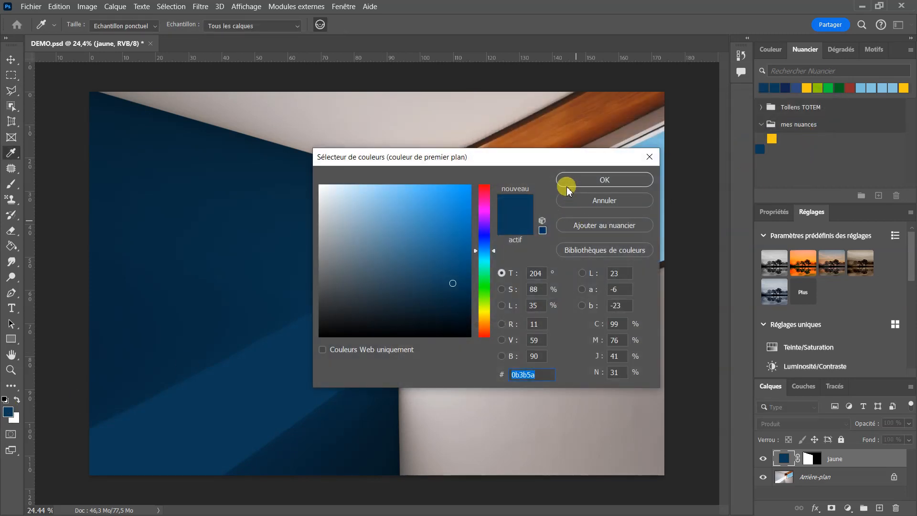
{"action": "left_click", "coordinate": [568, 190]}
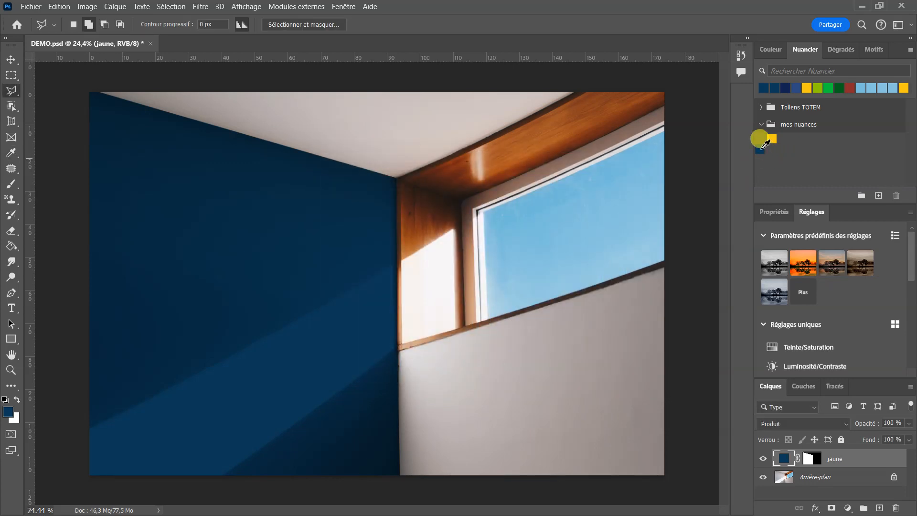
{"action": "left_click_drag", "start_coordinate": [765, 144], "coordinate": [767, 139]}
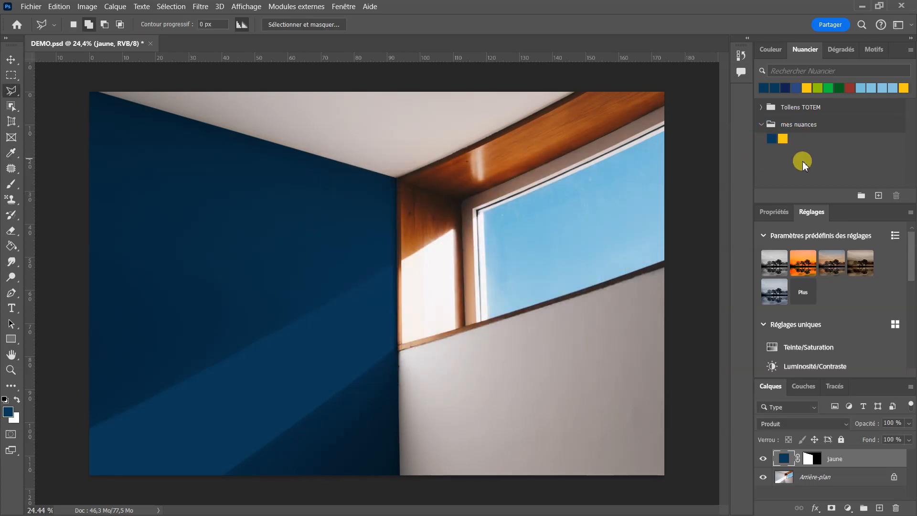
Step: Switch the wall's fill layer to yellow and back to dark blue with the "mes nuances" swatches, and rename the layer "mur 1"
{"action": "left_click", "coordinate": [783, 139]}
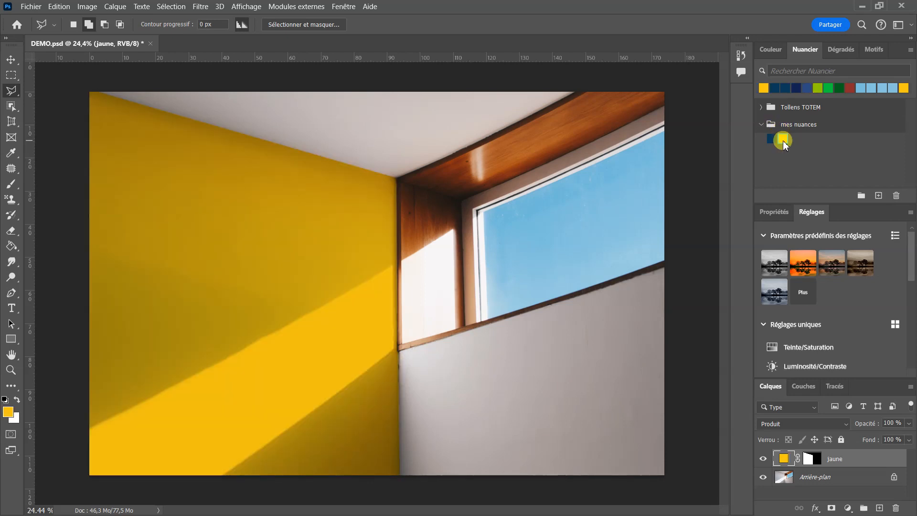
{"action": "left_click", "coordinate": [772, 138]}
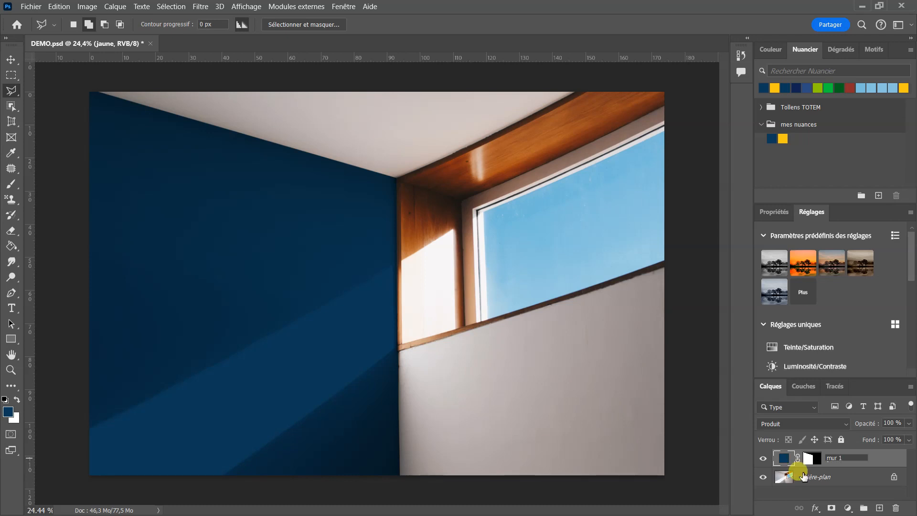
{"action": "left_click", "coordinate": [853, 474]}
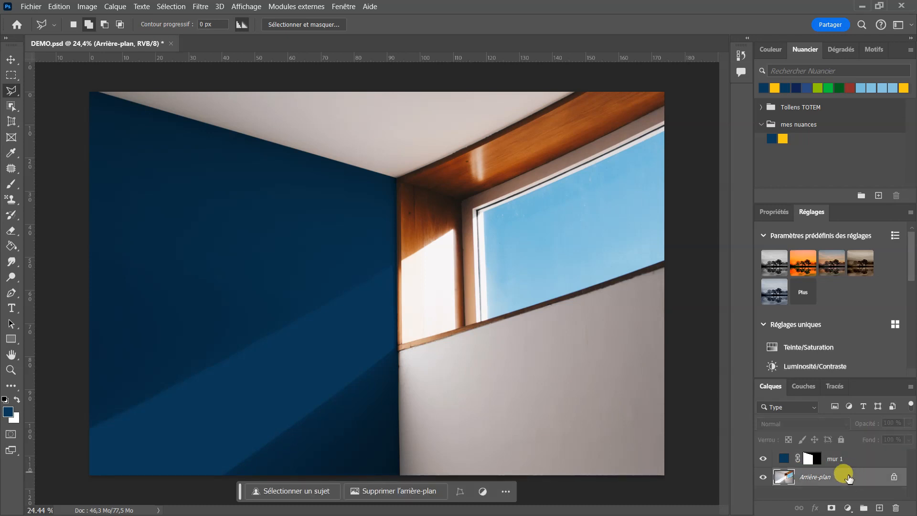
{"action": "left_click", "coordinate": [849, 460]}
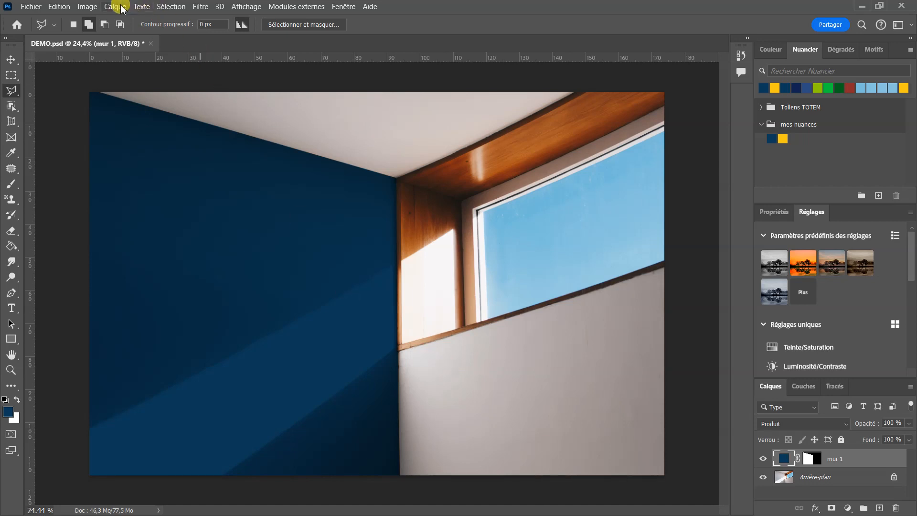
Step: Load the saved selection "MUR coté fenêtre" from DEMO.psd as a new selection
{"action": "left_click", "coordinate": [172, 6]}
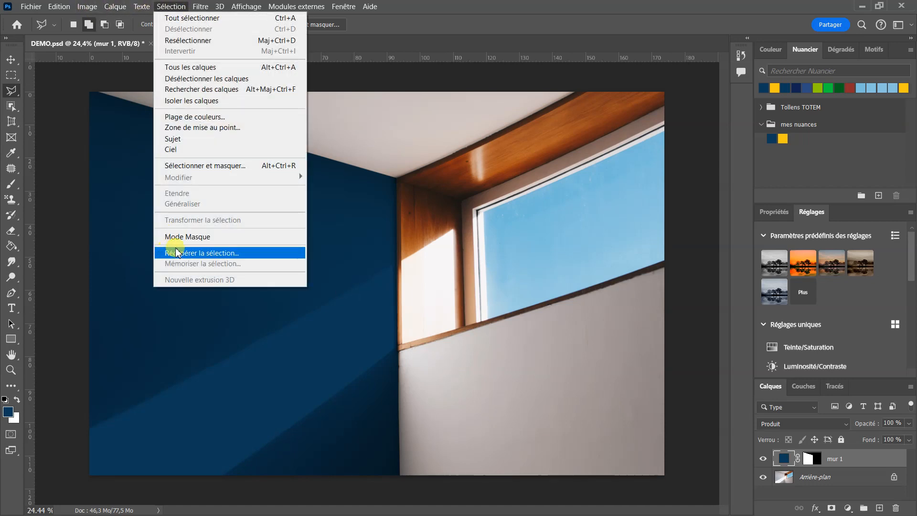
{"action": "left_click", "coordinate": [200, 258]}
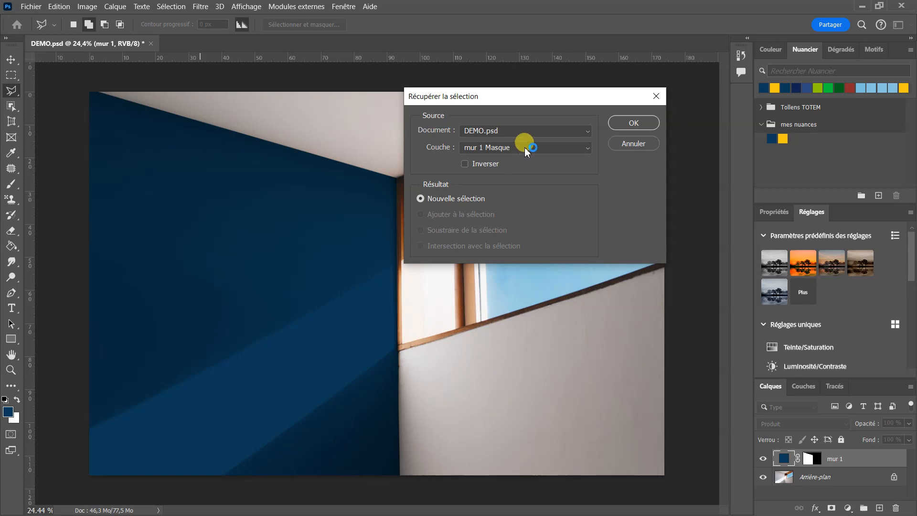
{"action": "left_click", "coordinate": [523, 147]}
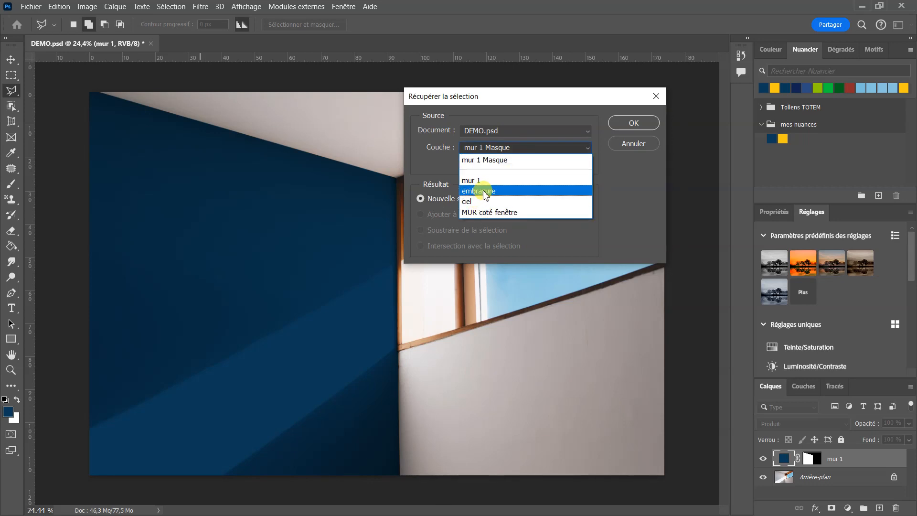
{"action": "left_click", "coordinate": [483, 216]}
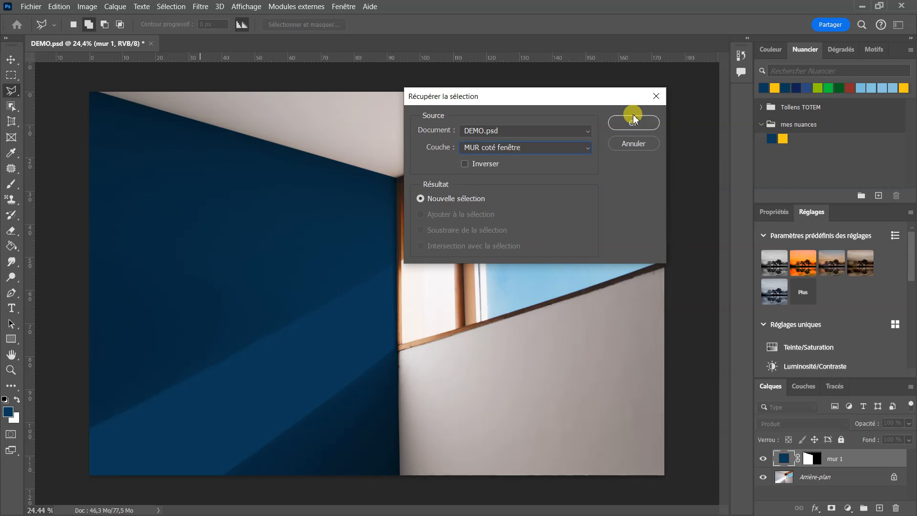
{"action": "left_click", "coordinate": [635, 124]}
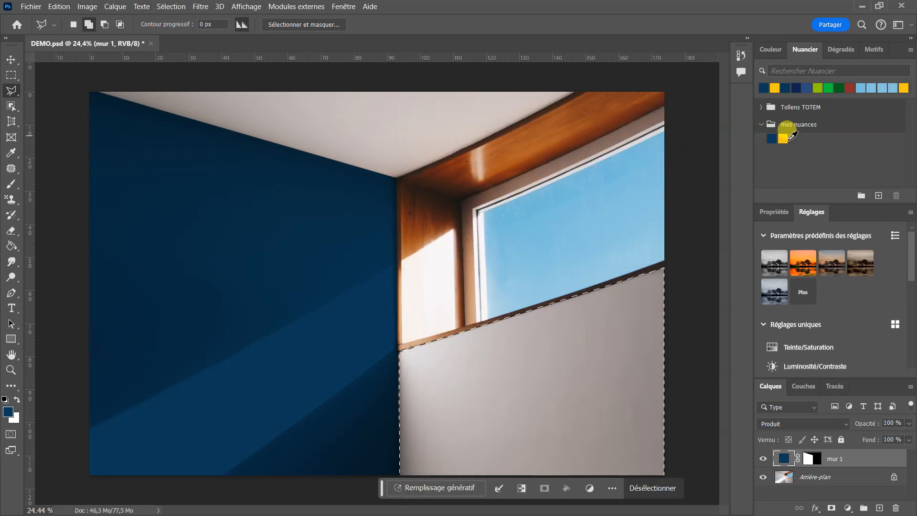
Step: Create a solid-colour fill layer in yellow f8c814 from the window-side wall selection and set its blending mode to Produit
{"action": "left_click", "coordinate": [783, 139]}
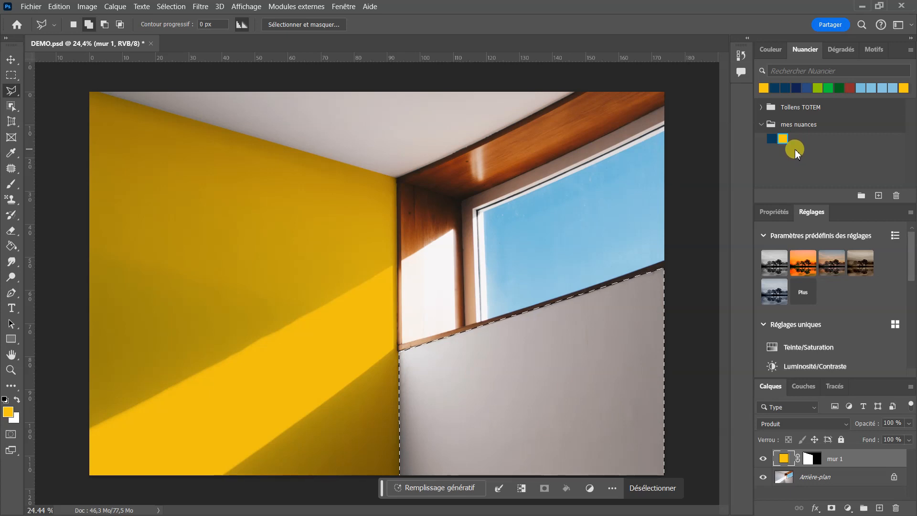
{"action": "key", "text": "ctrl+z"}
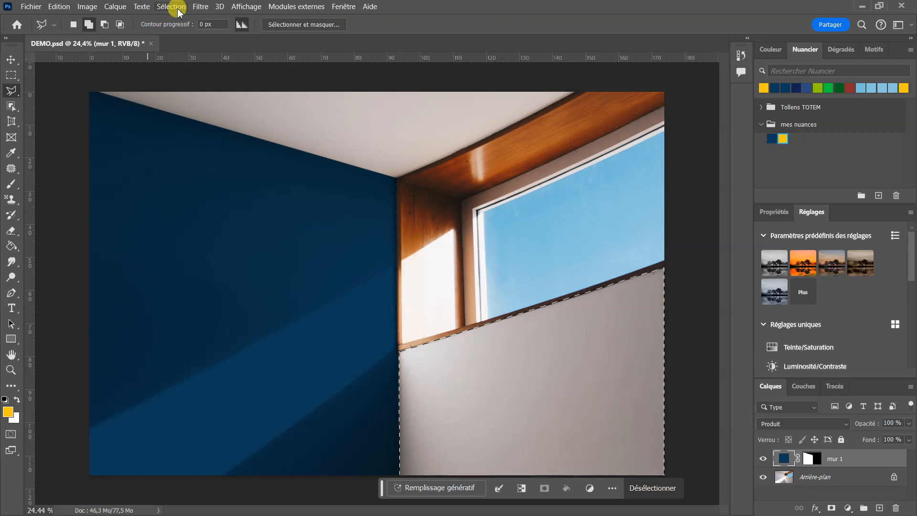
{"action": "left_click", "coordinate": [116, 7]}
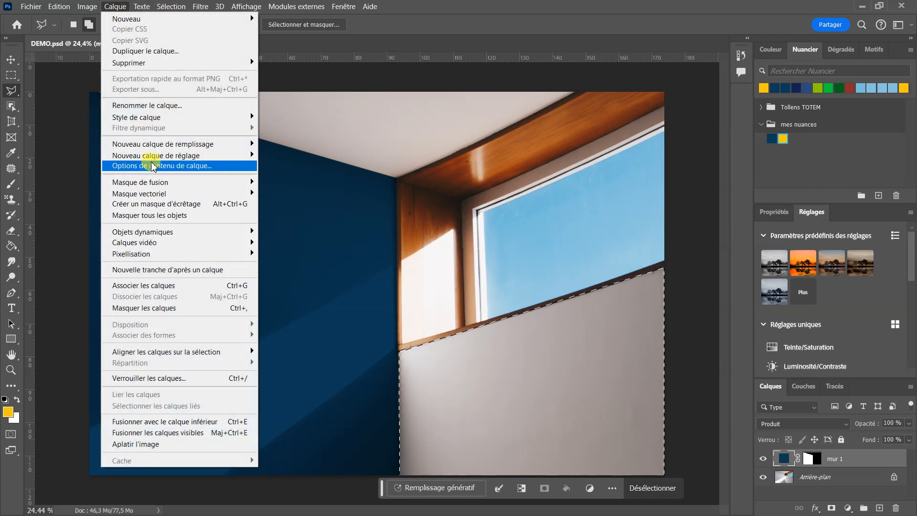
{"action": "mouse_move", "coordinate": [201, 144]}
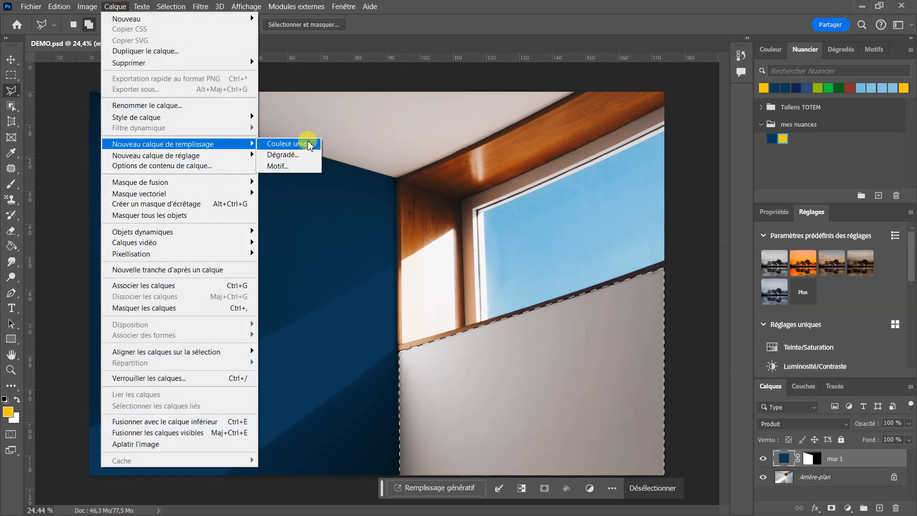
{"action": "left_click", "coordinate": [309, 144]}
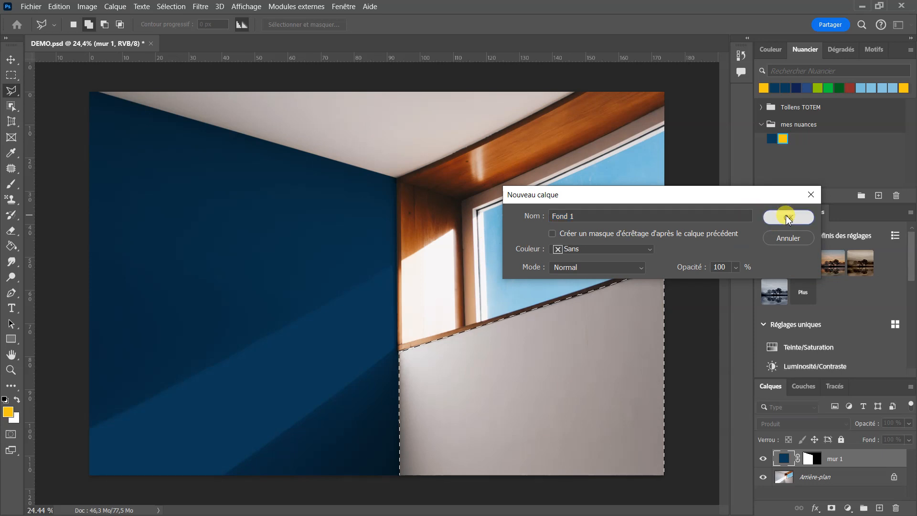
{"action": "left_click", "coordinate": [788, 218]}
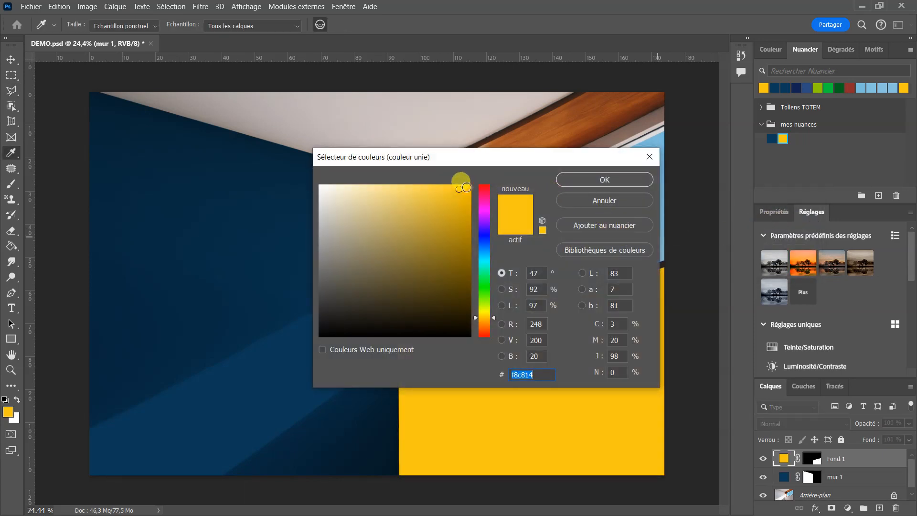
{"action": "left_click", "coordinate": [603, 181]}
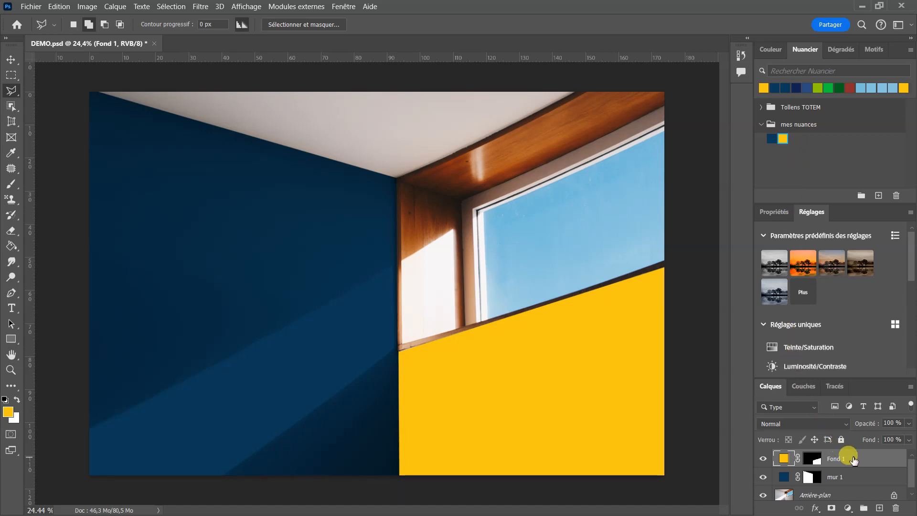
{"action": "left_click", "coordinate": [834, 424]}
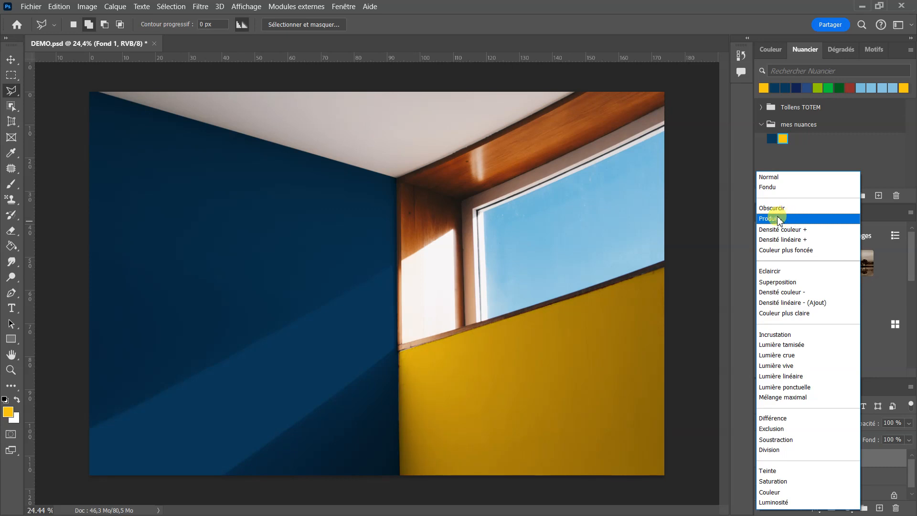
{"action": "left_click", "coordinate": [779, 219]}
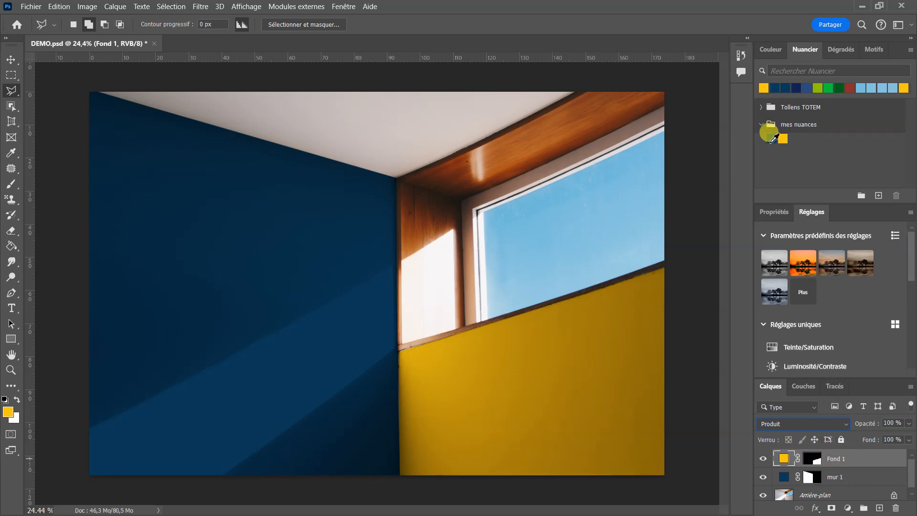
Step: Recolour the window-side wall's fill layer dark blue and the "mur 1" layer yellow with the "mes nuances" swatches
{"action": "left_click", "coordinate": [771, 139]}
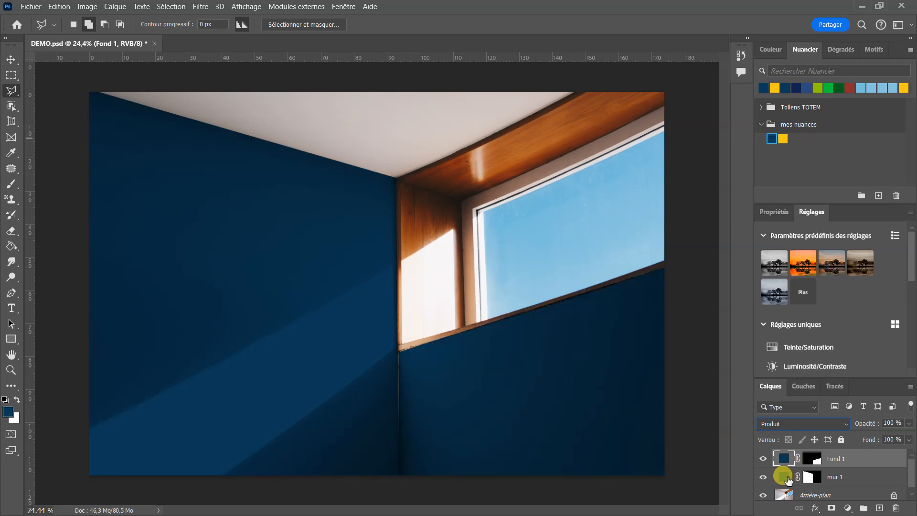
{"action": "left_click", "coordinate": [788, 480]}
{"action": "left_click", "coordinate": [782, 138]}
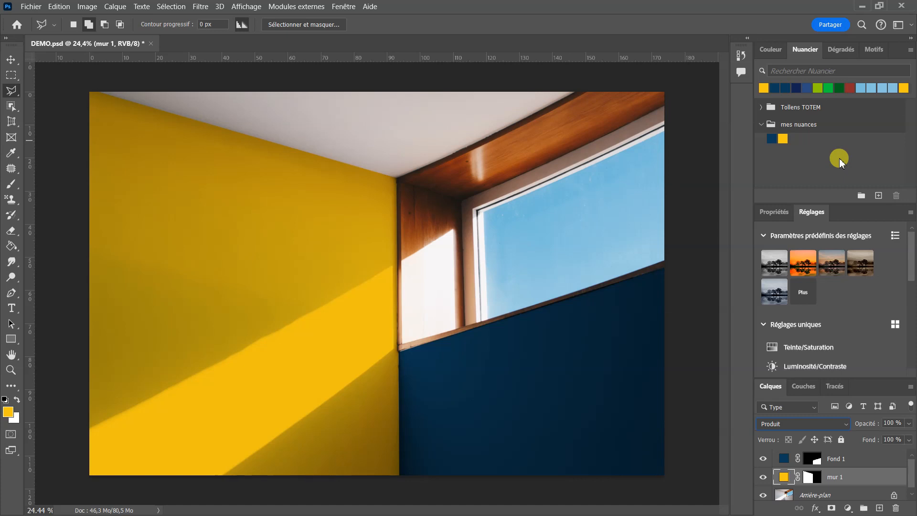
Step: Target the layer mask of "Fond 1" and ready the Polygonal Lasso at the corner beneath the wooden window frame
{"action": "left_click", "coordinate": [812, 460]}
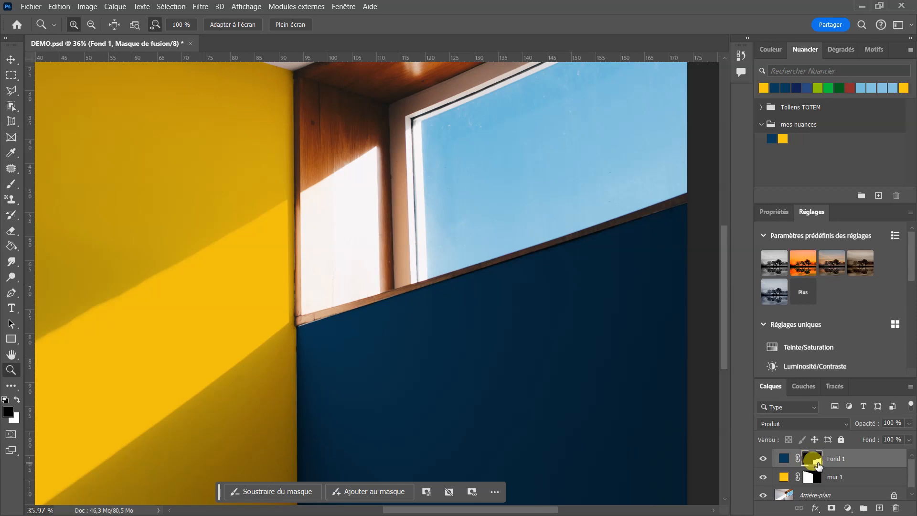
{"action": "left_click", "coordinate": [10, 90]}
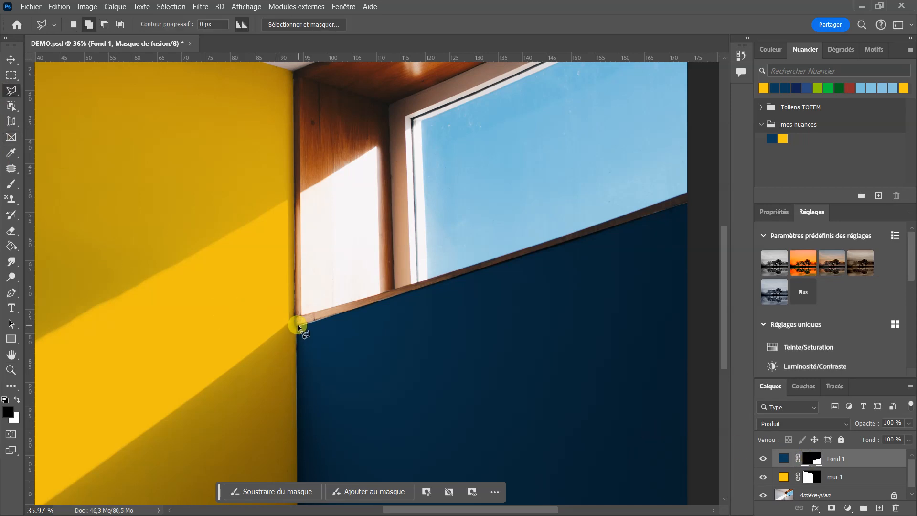
{"action": "scroll", "coordinate": [297, 327], "scroll_direction": "up", "scroll_amount": 6}
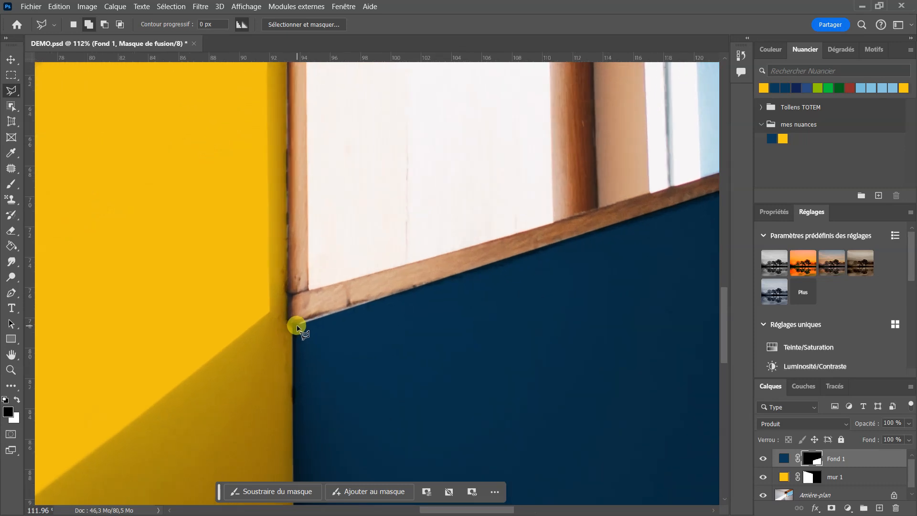
{"action": "scroll", "coordinate": [296, 328], "scroll_direction": "up", "scroll_amount": 2}
{"action": "left_click", "coordinate": [294, 322]}
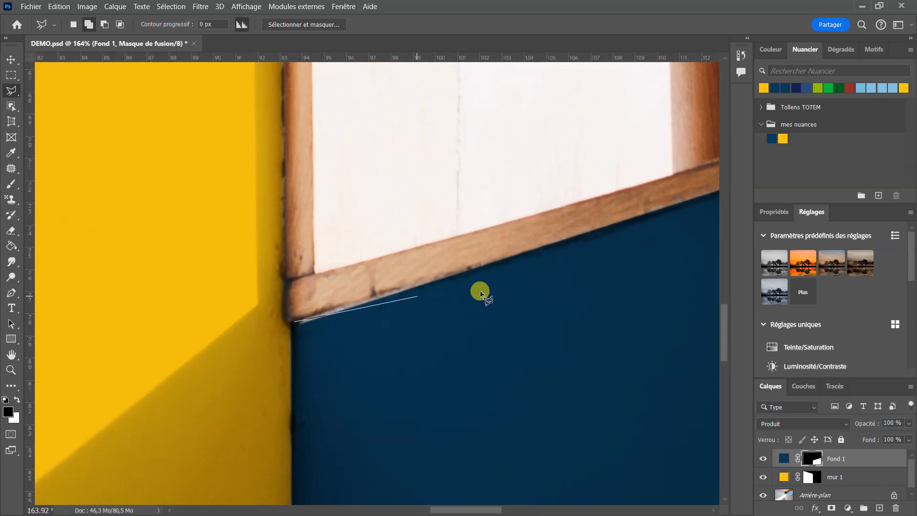
{"action": "double_click", "coordinate": [451, 277]}
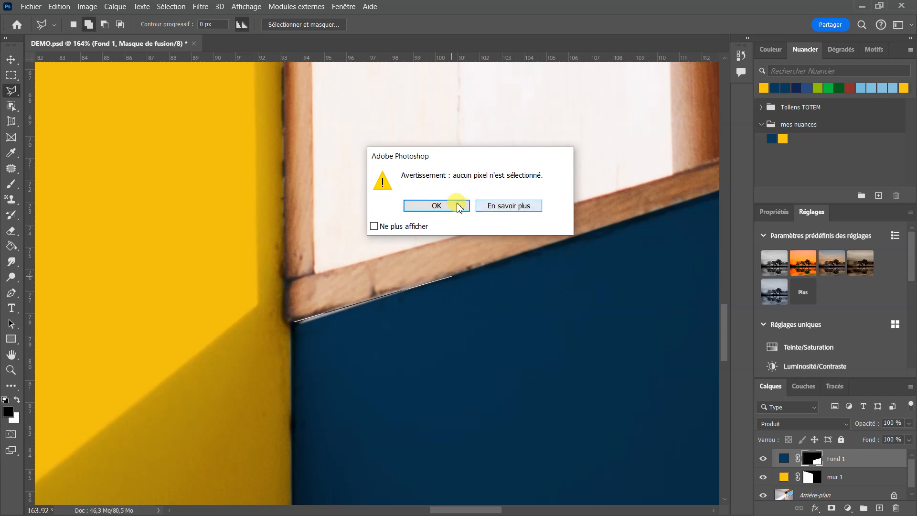
{"action": "left_click", "coordinate": [438, 205]}
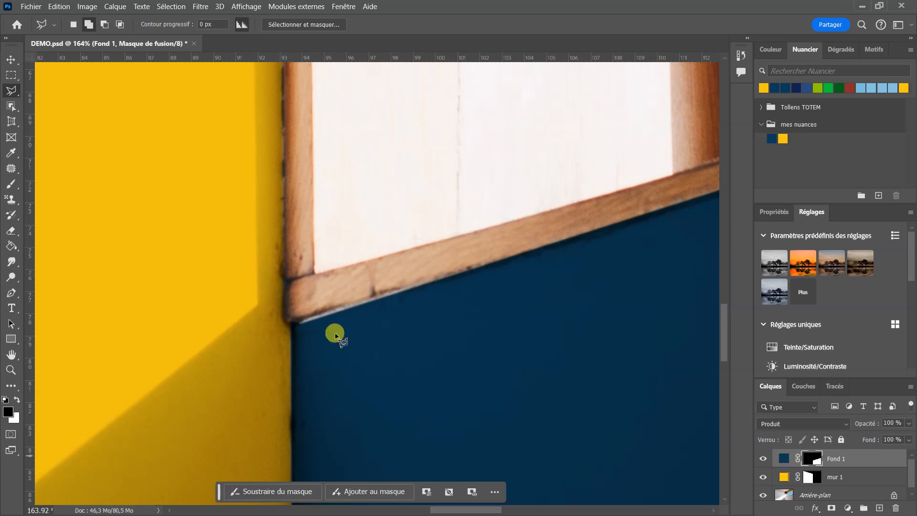
Step: Outline a thin wedge with the Polygonal Lasso around the unpainted strip along the wooden frame's lower edge, at the wall corner
{"action": "left_click", "coordinate": [291, 323]}
{"action": "left_click", "coordinate": [485, 266]}
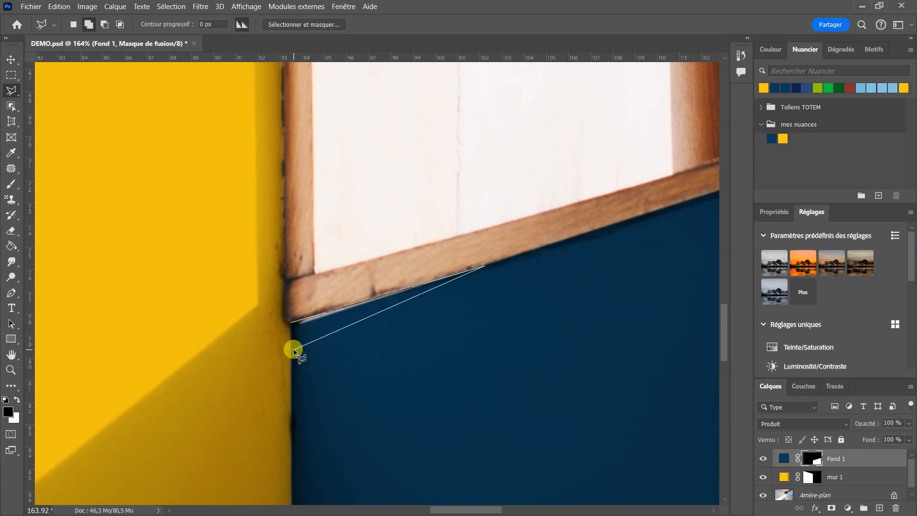
{"action": "left_click", "coordinate": [292, 350]}
{"action": "left_click", "coordinate": [289, 323]}
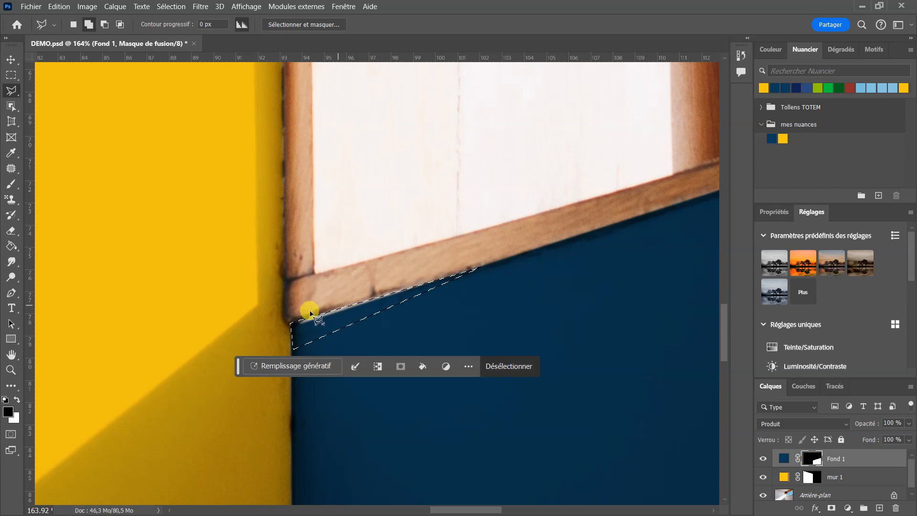
Step: Activate the Brush tool on the "Fond 1" layer mask and set its opacity to 100 %
{"action": "left_click", "coordinate": [818, 462]}
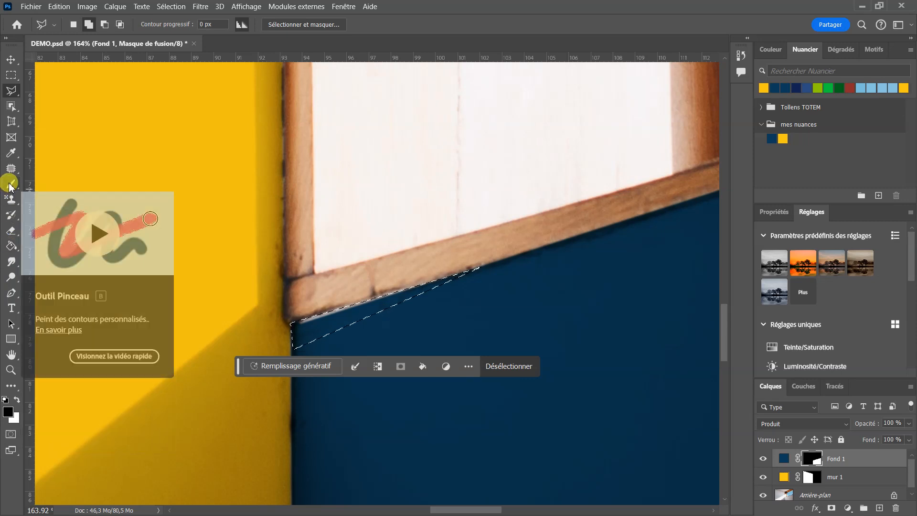
{"action": "key", "text": "b"}
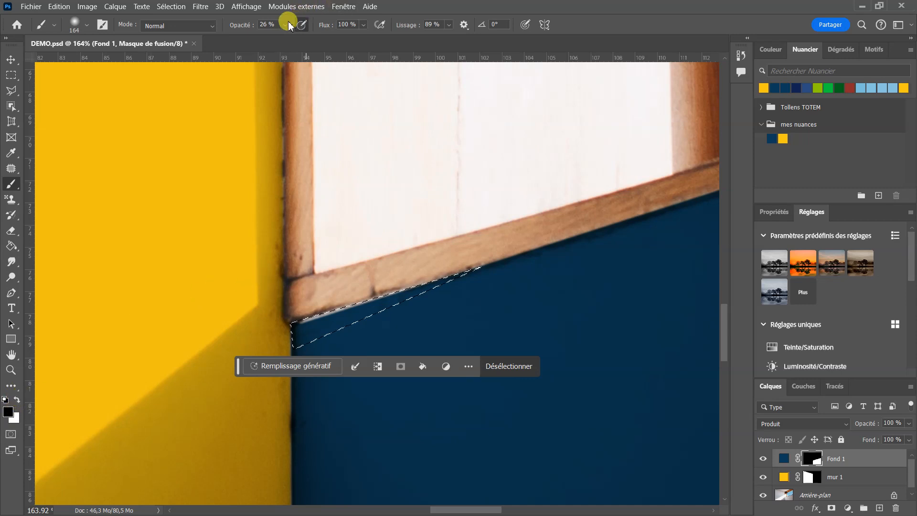
{"action": "left_click_drag", "start_coordinate": [287, 32], "coordinate": [359, 41]}
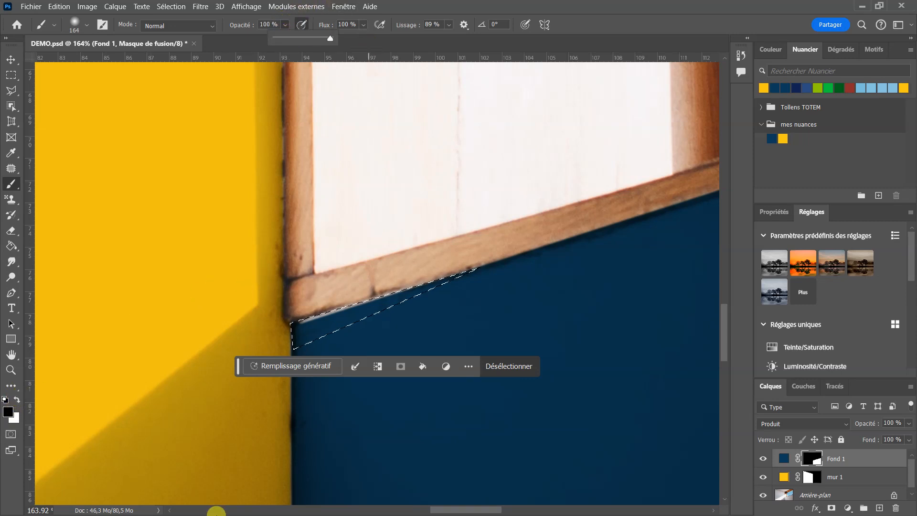
{"action": "left_click_drag", "start_coordinate": [264, 265], "coordinate": [358, 238]}
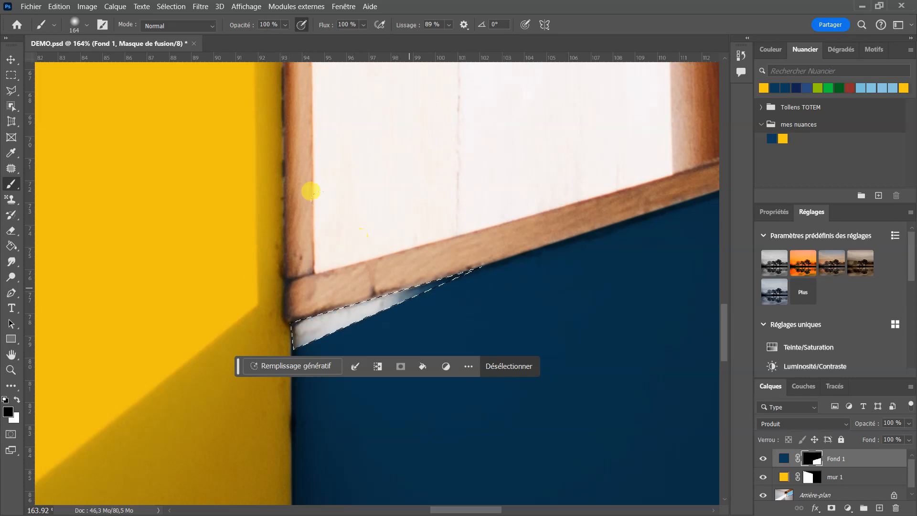
{"action": "left_click", "coordinate": [59, 6]}
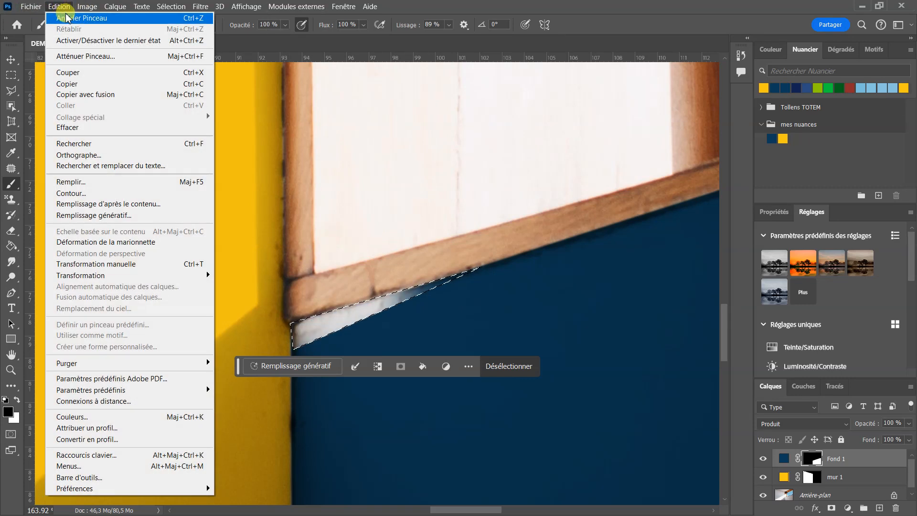
{"action": "left_click", "coordinate": [67, 18]}
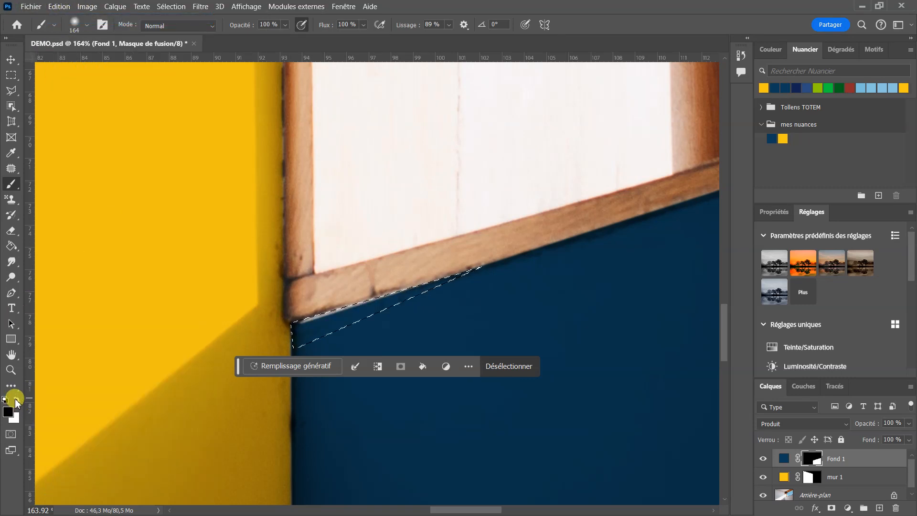
Step: Swap the foreground and background colours so the brush paints white on the "Fond 1" mask
{"action": "left_click", "coordinate": [17, 400]}
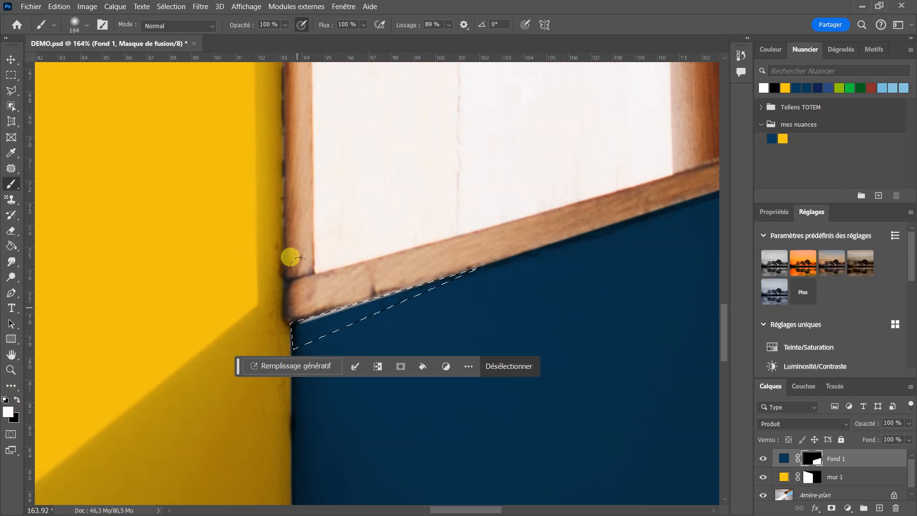